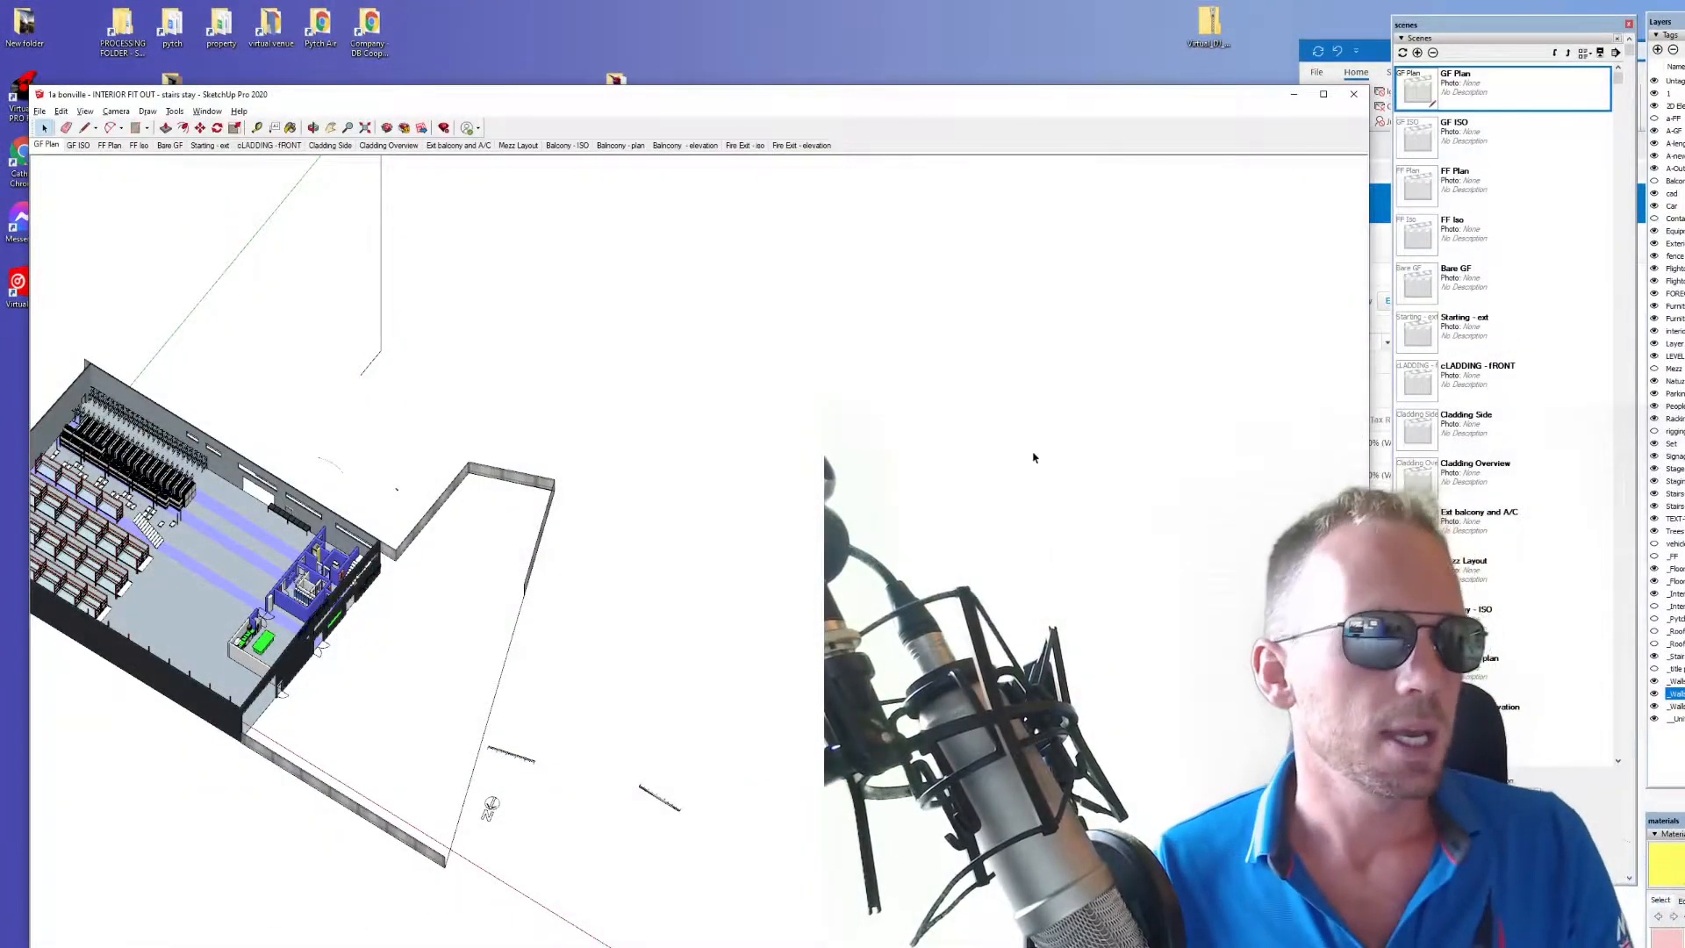
- Shift the modelling window higher and orbit toward a near-plan angle over empty ground
drag(1134, 99, 1124, 43)
mouse_move(1031, 290)
middle_down()
mouse_move(1060, 437)
mouse_move(1083, 399)
middle_up()
scroll(901, 466, up, 3)
scroll(900, 465, up, 2)
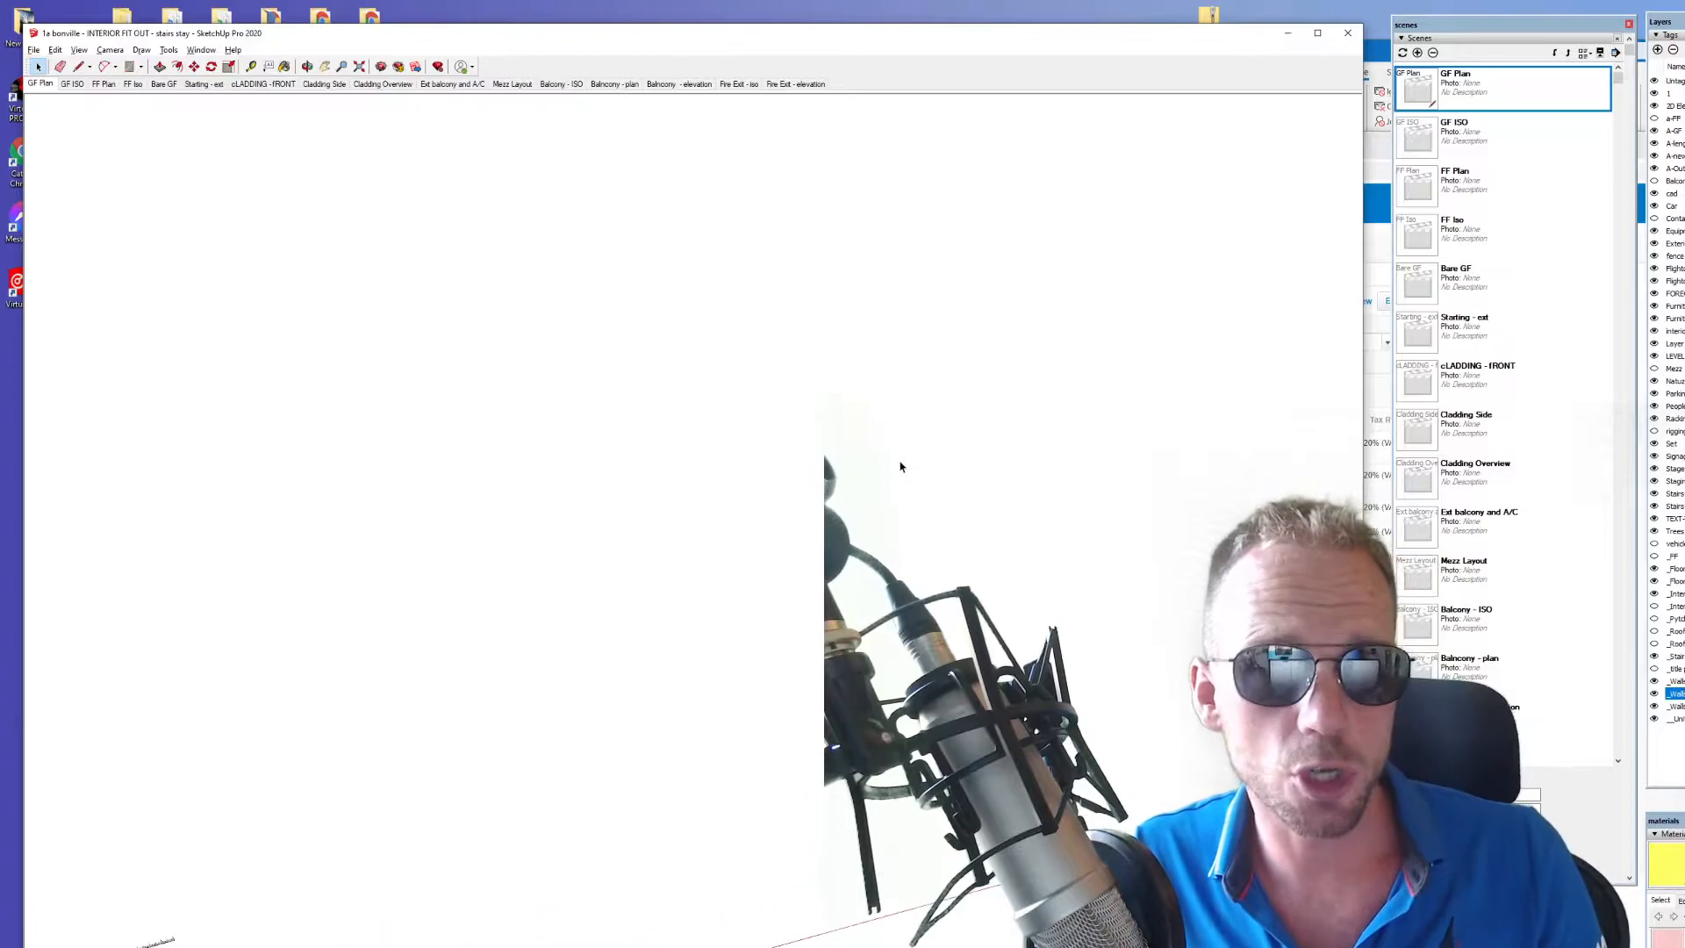
scroll(1132, 403, down, 1)
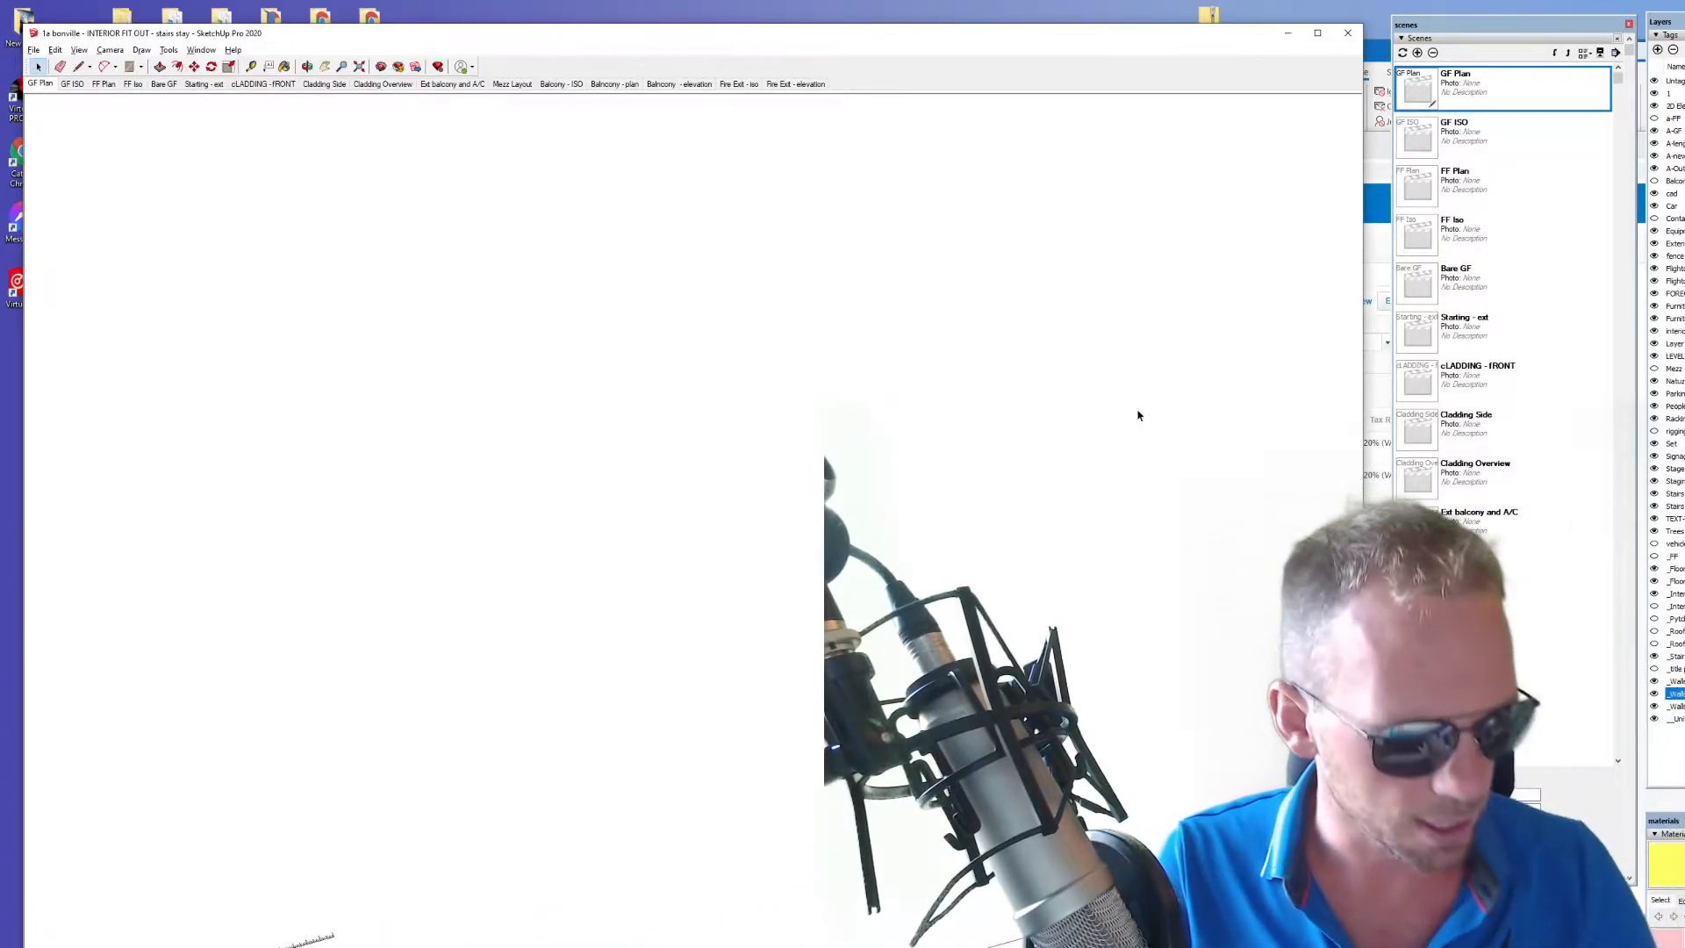
- Draw a rectangular face on the ground plane as the new house footprint
key(b)
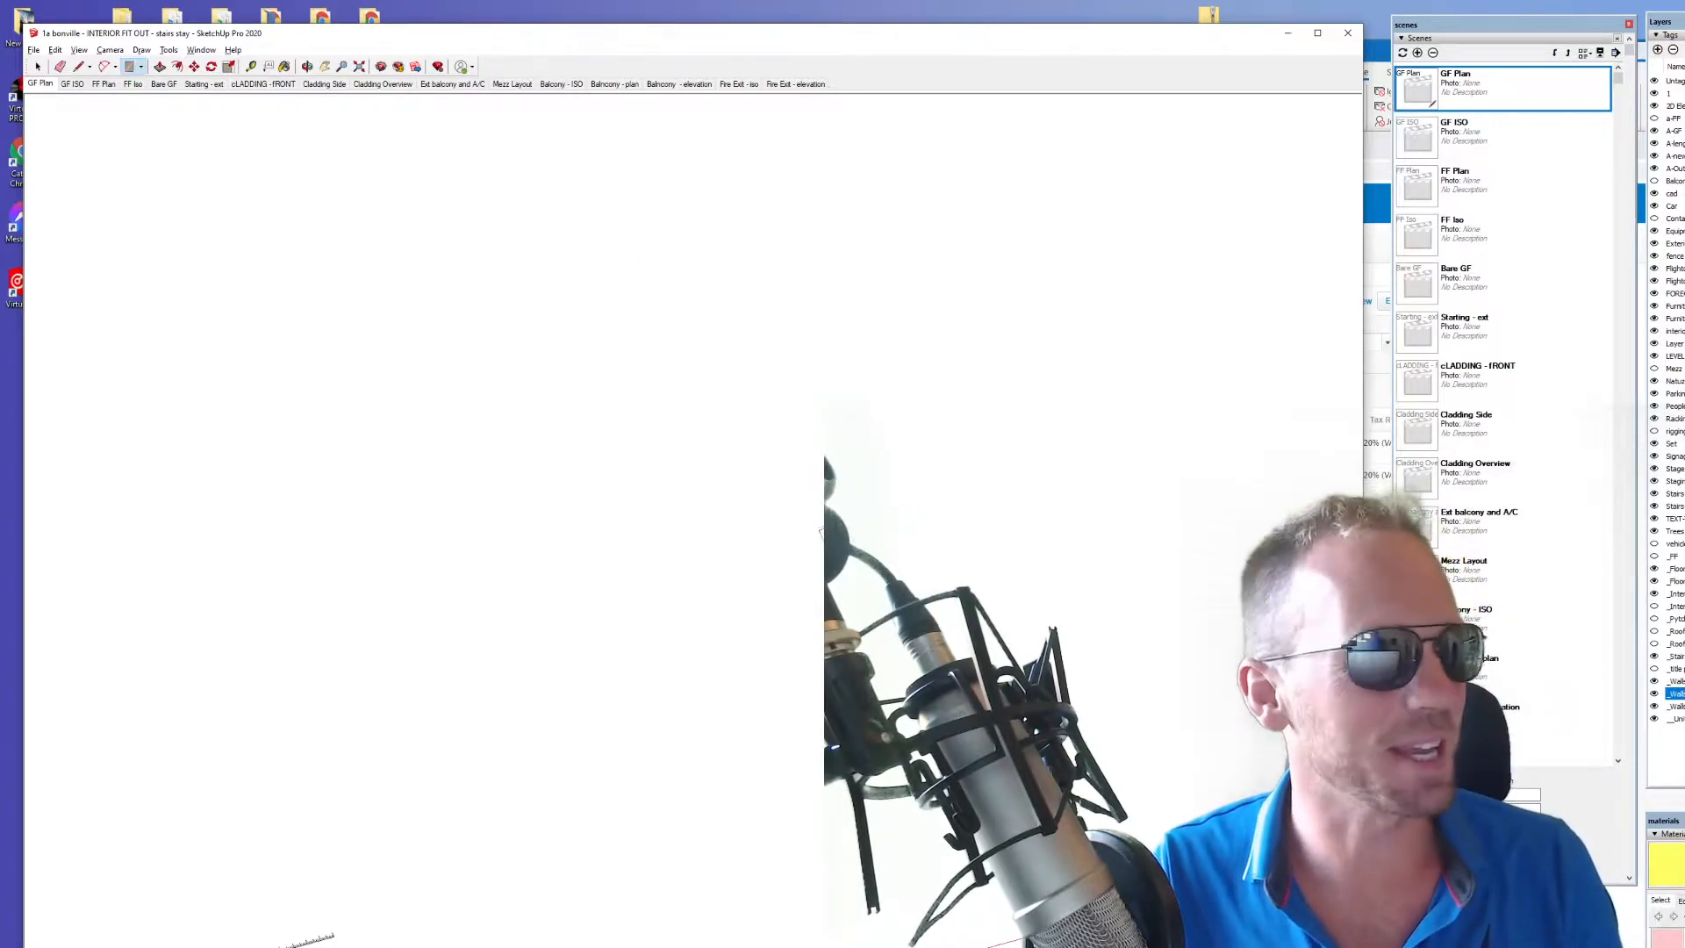
- Push/Pull the footprint rectangle up into a box
key(p)
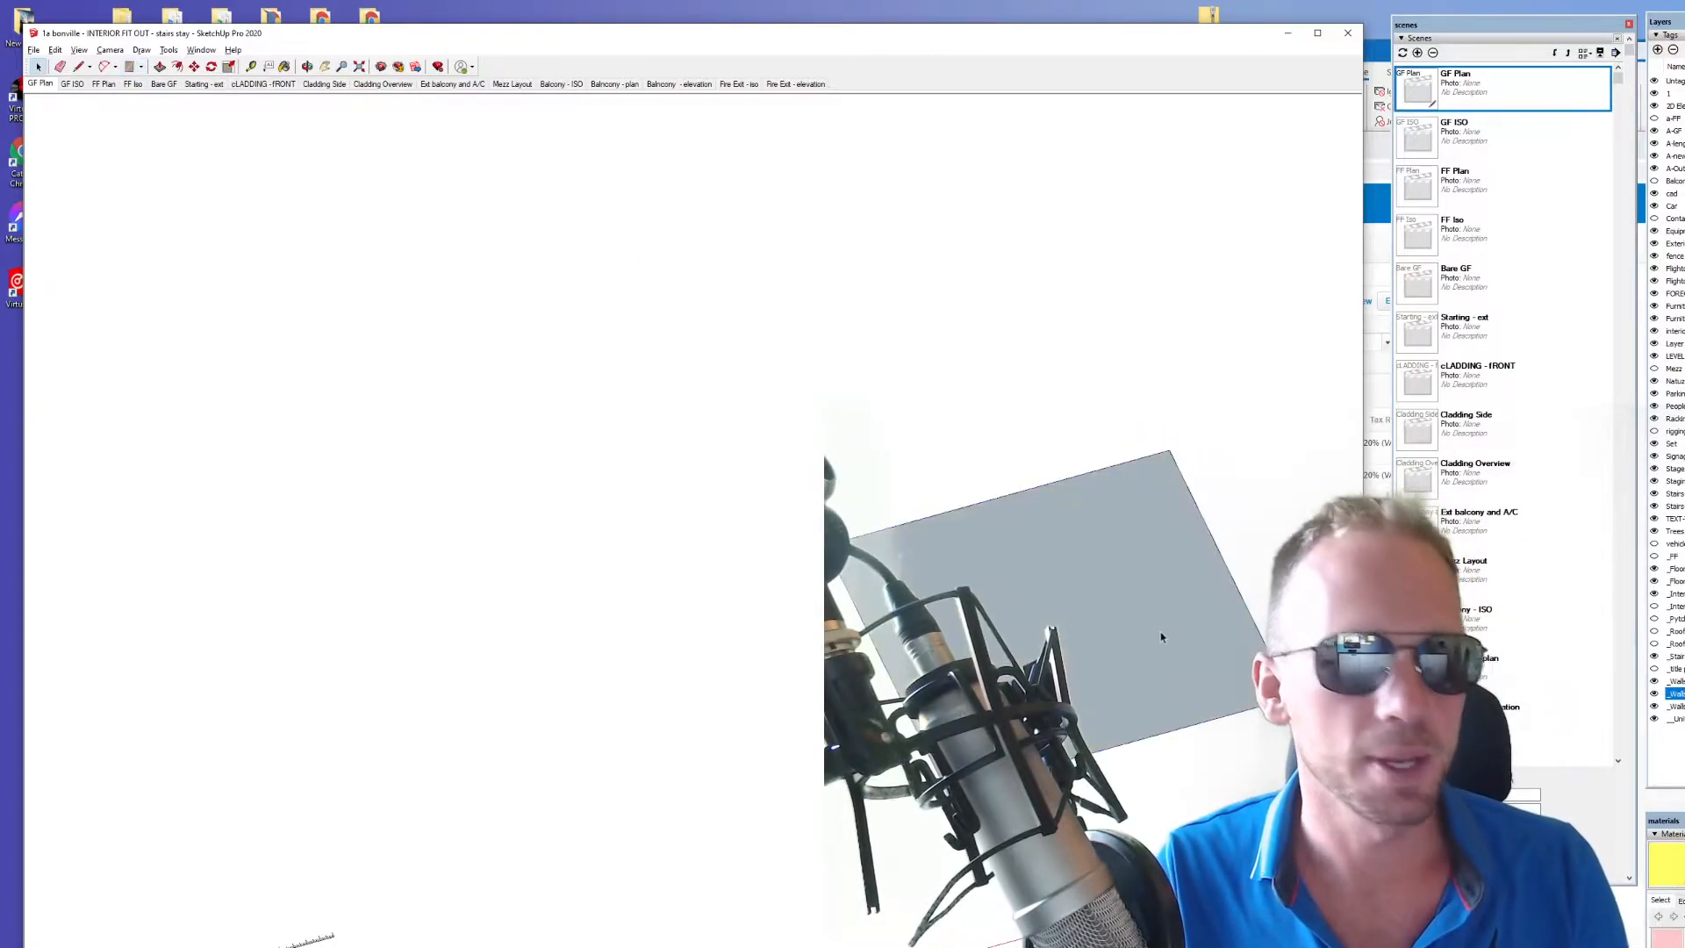
drag(1141, 571, 1145, 395)
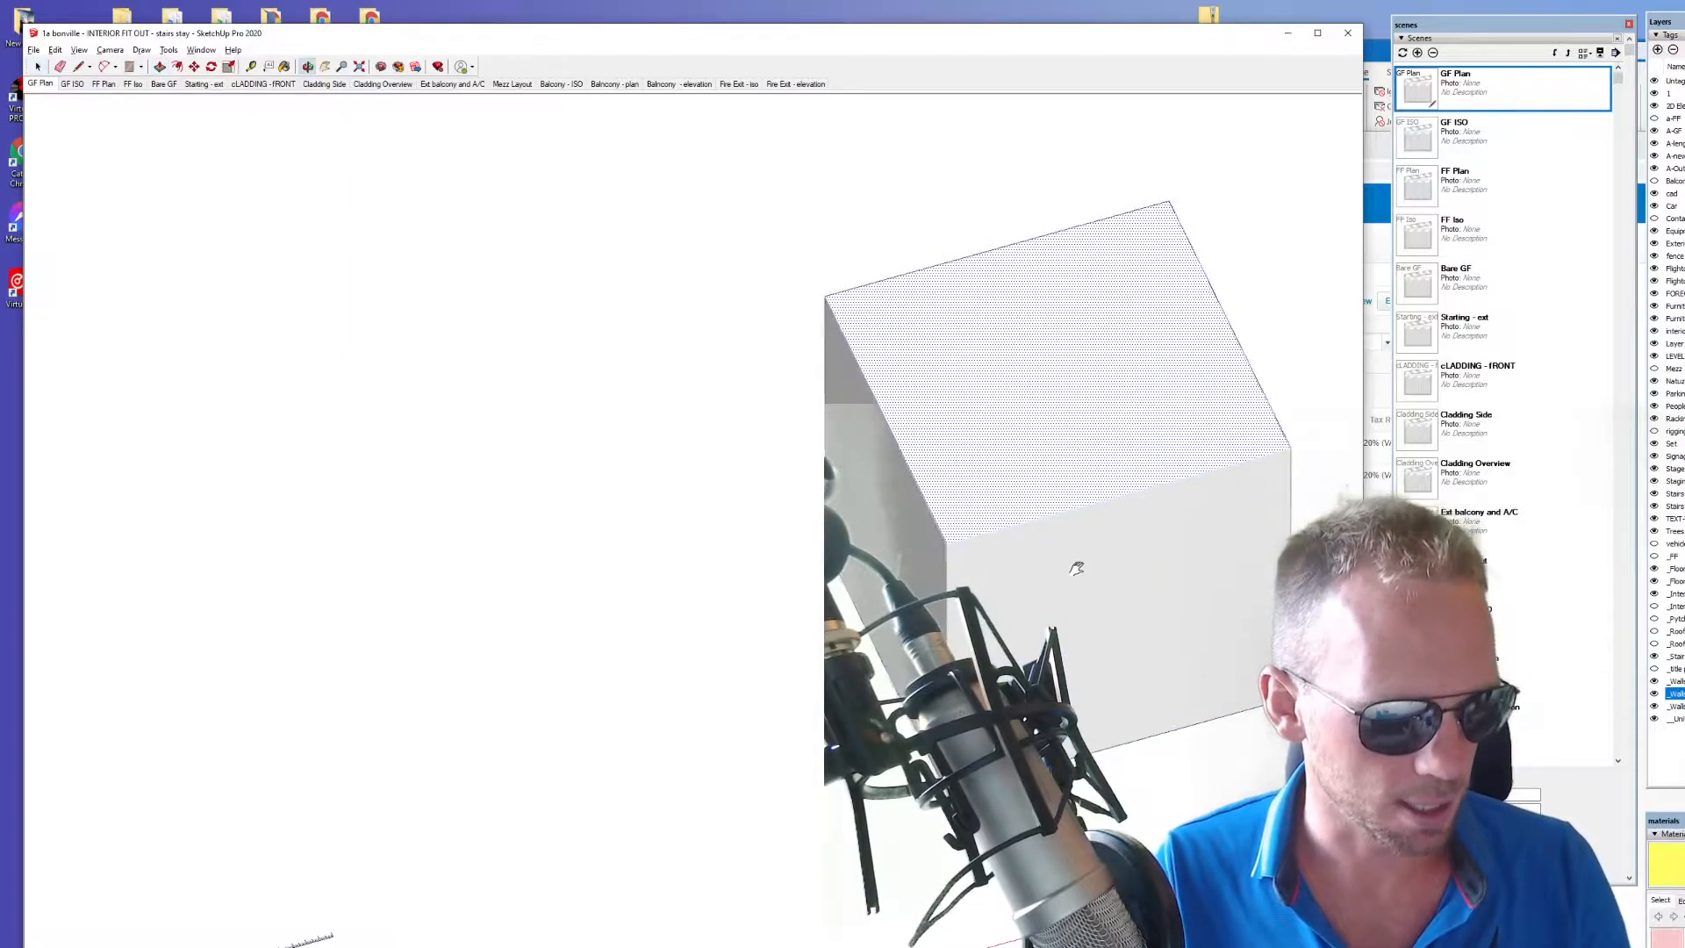
shift+middle_drag(1076, 567, 1035, 563)
- Draw two gable lines across the box top to outline a triangular roof profile
key(l)
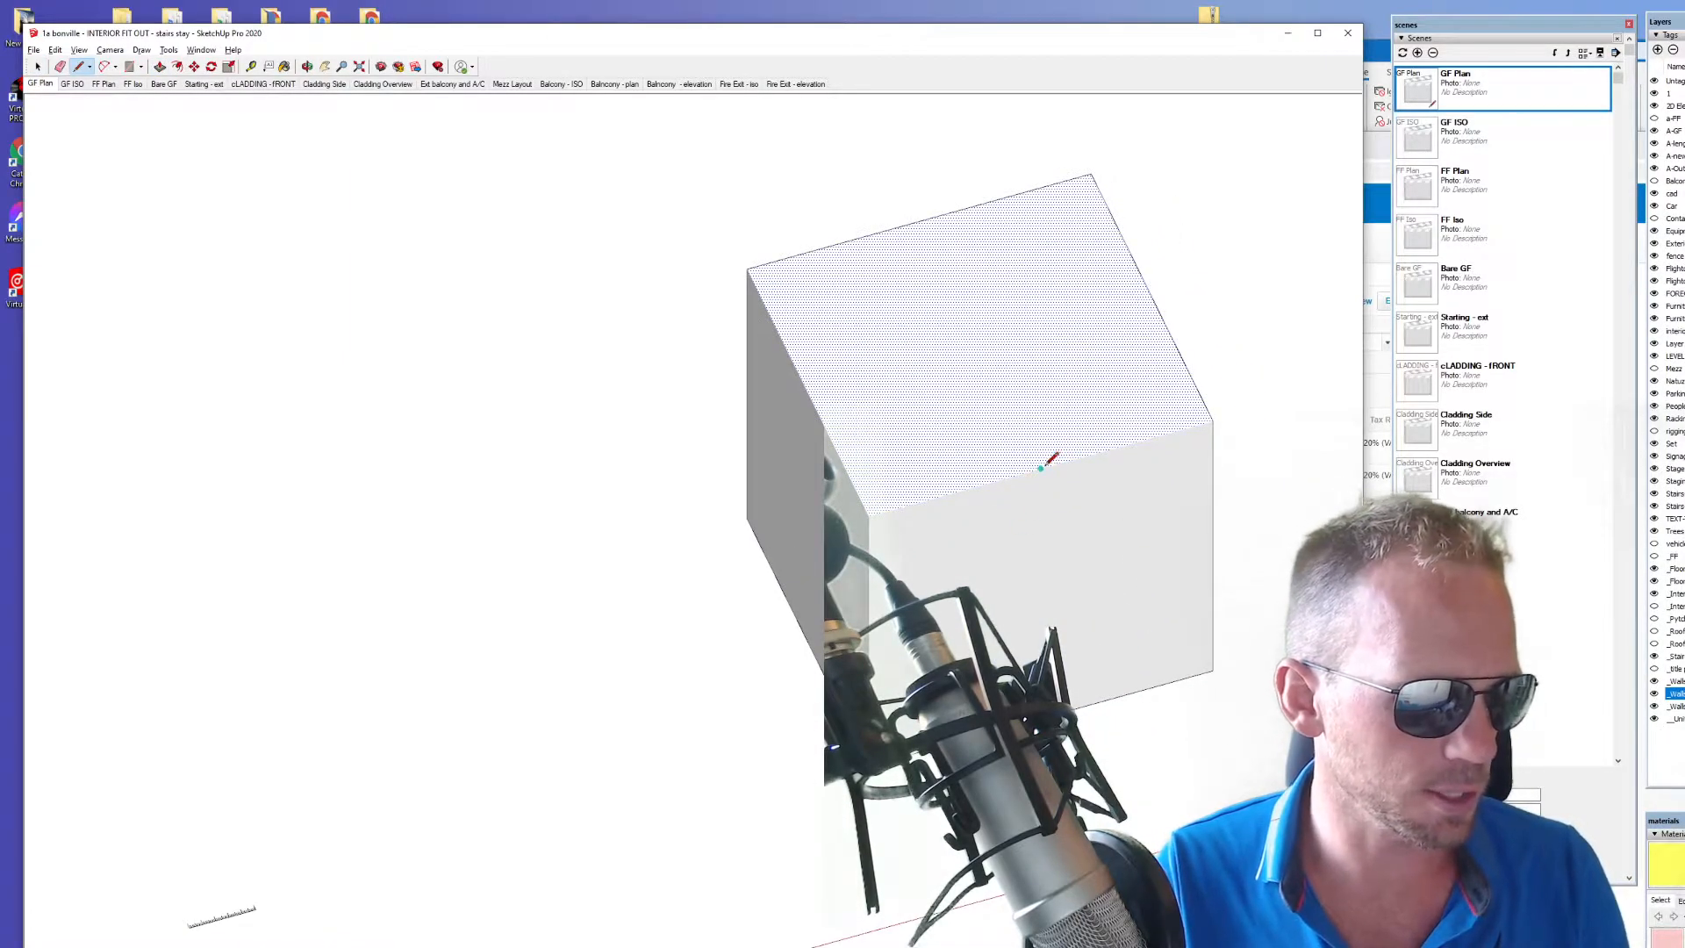
click(1040, 468)
mouse_move(1040, 467)
middle_down()
mouse_move(1014, 189)
mouse_move(1035, 264)
middle_up()
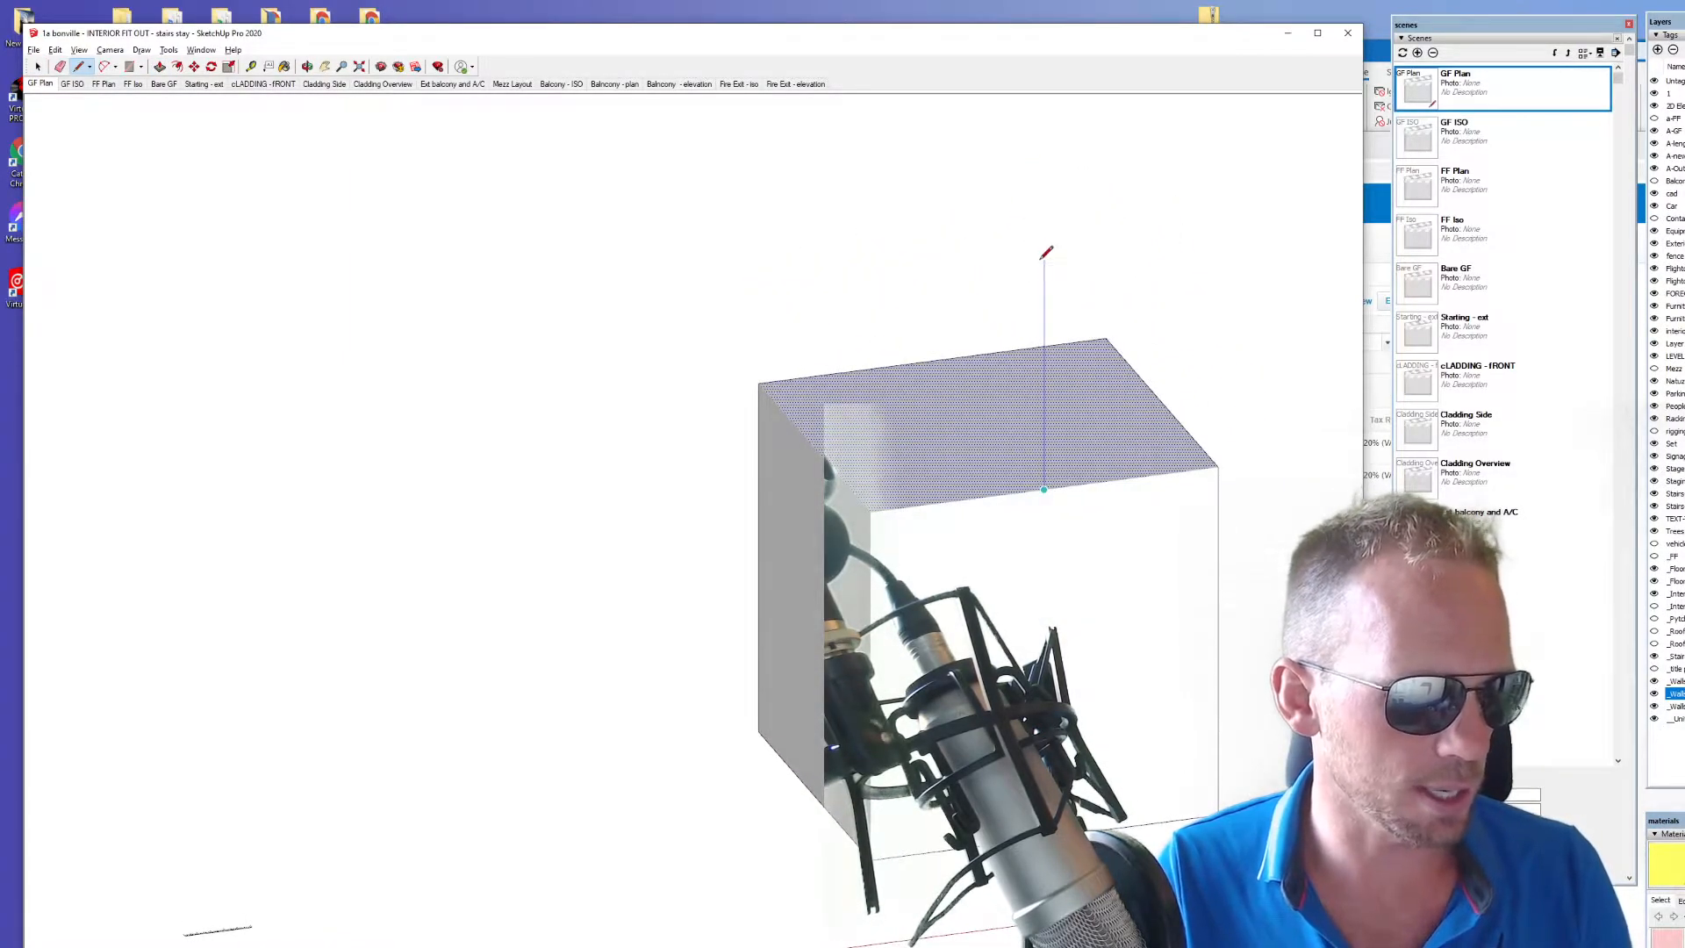
click(874, 508)
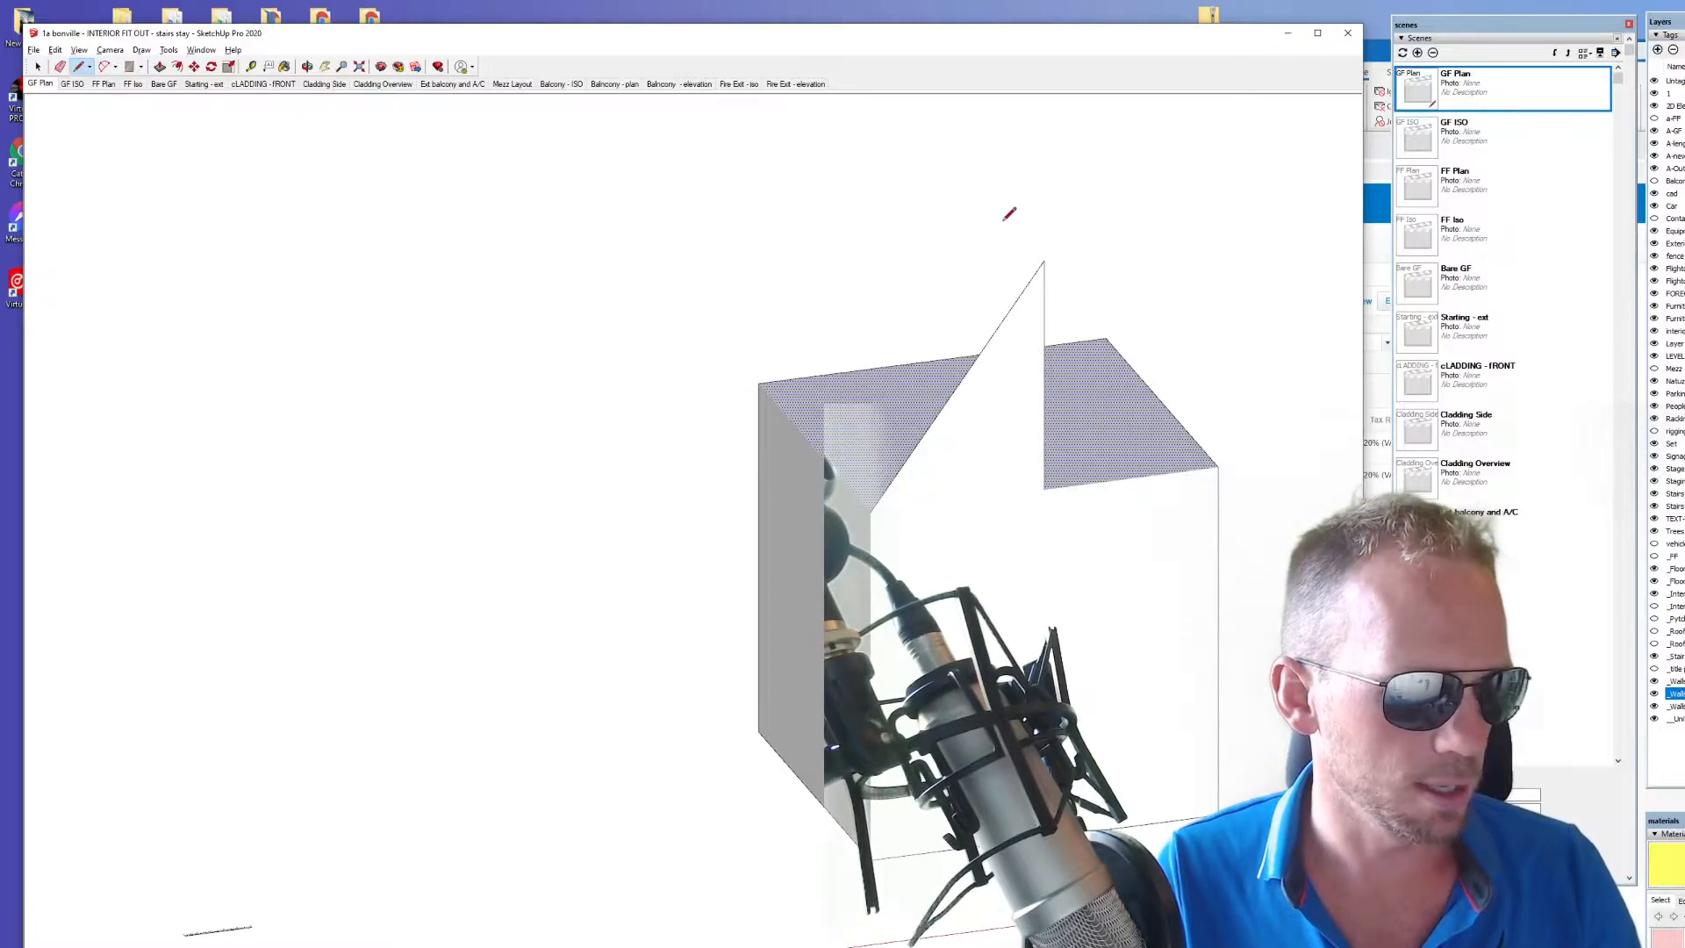
click(1217, 463)
key(space)
- Push the triangular and sloped faces along the box to form the pitched roof
middle_drag(1042, 441, 1357, 494)
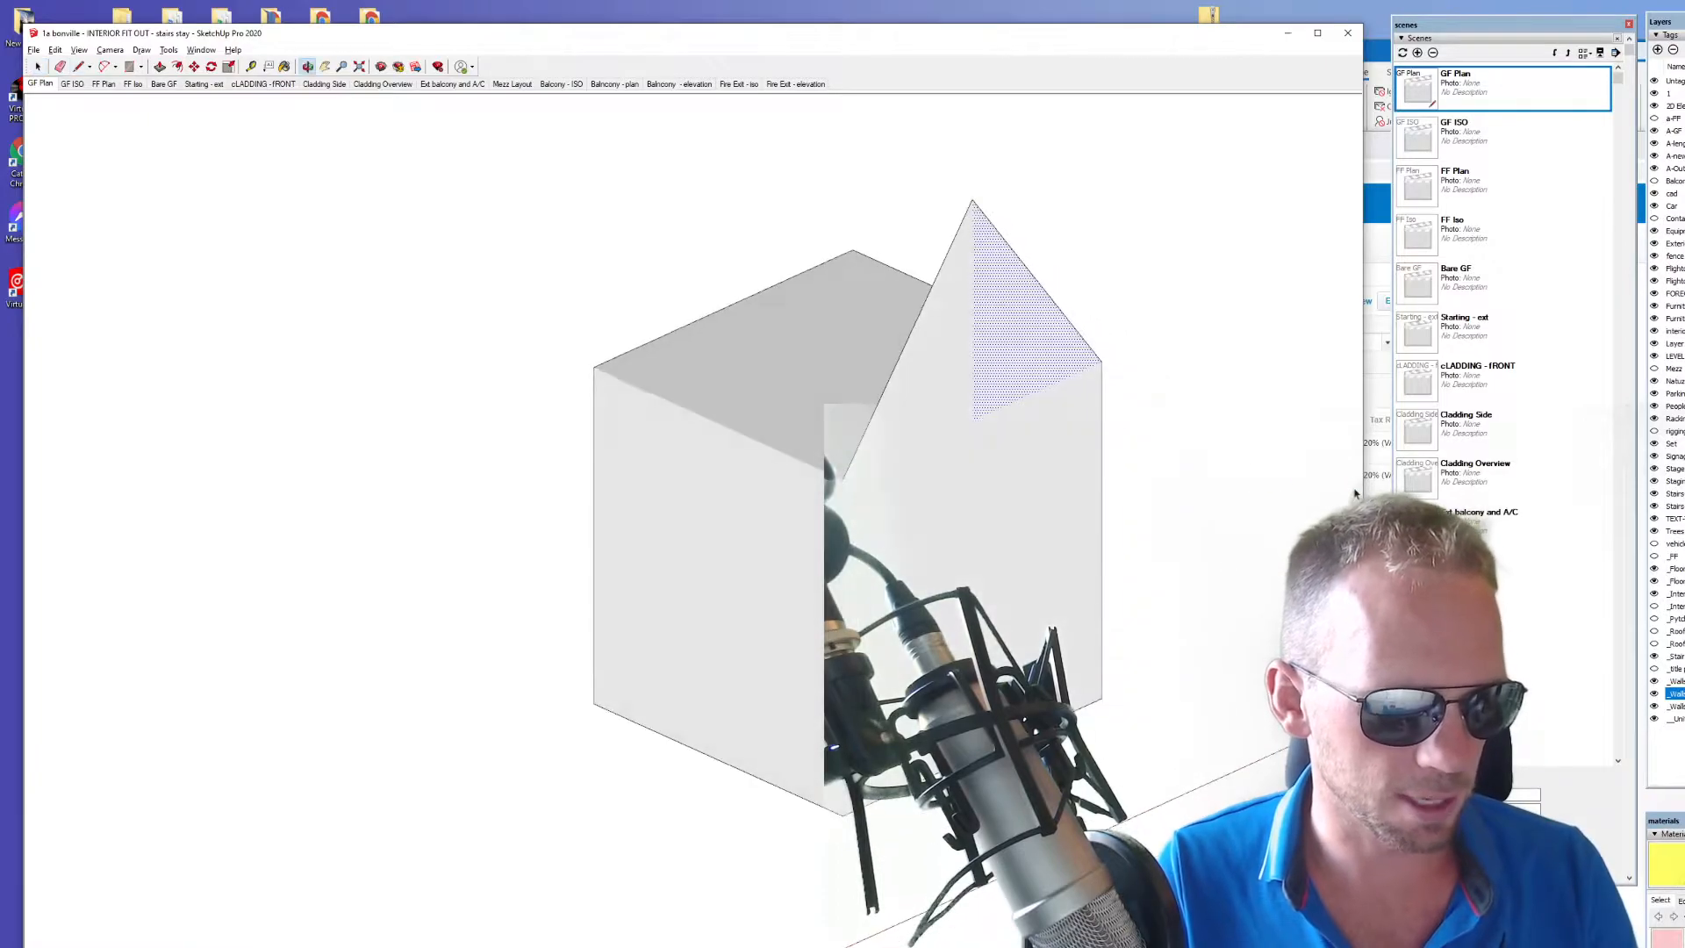
click(1007, 370)
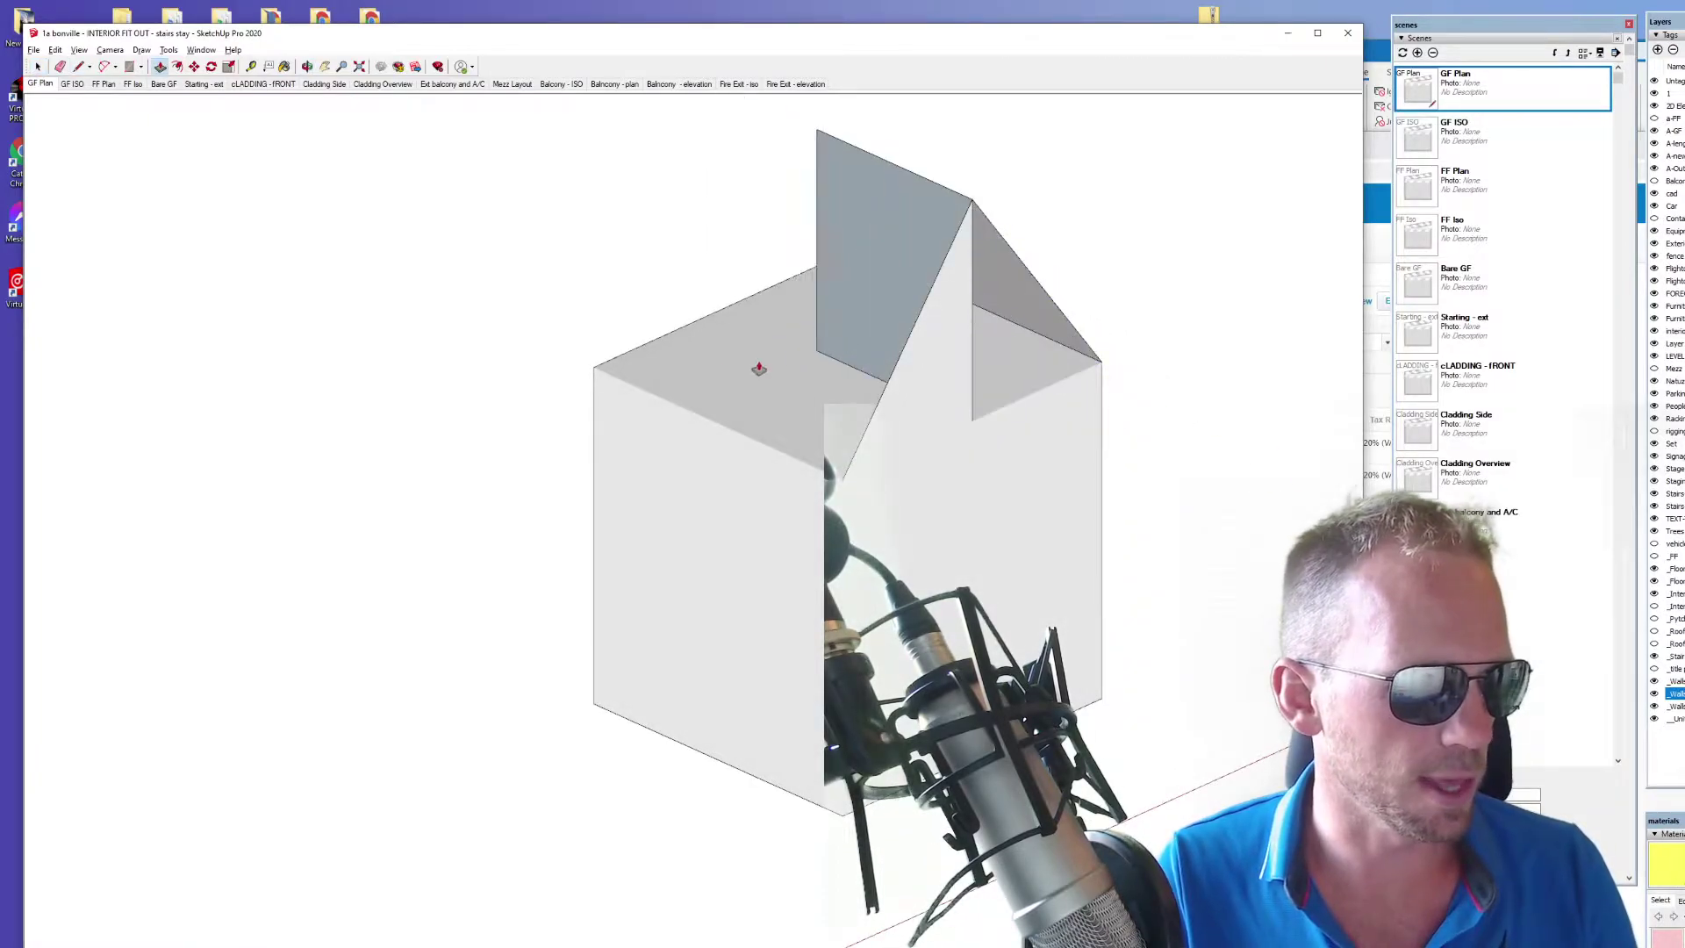
click(594, 372)
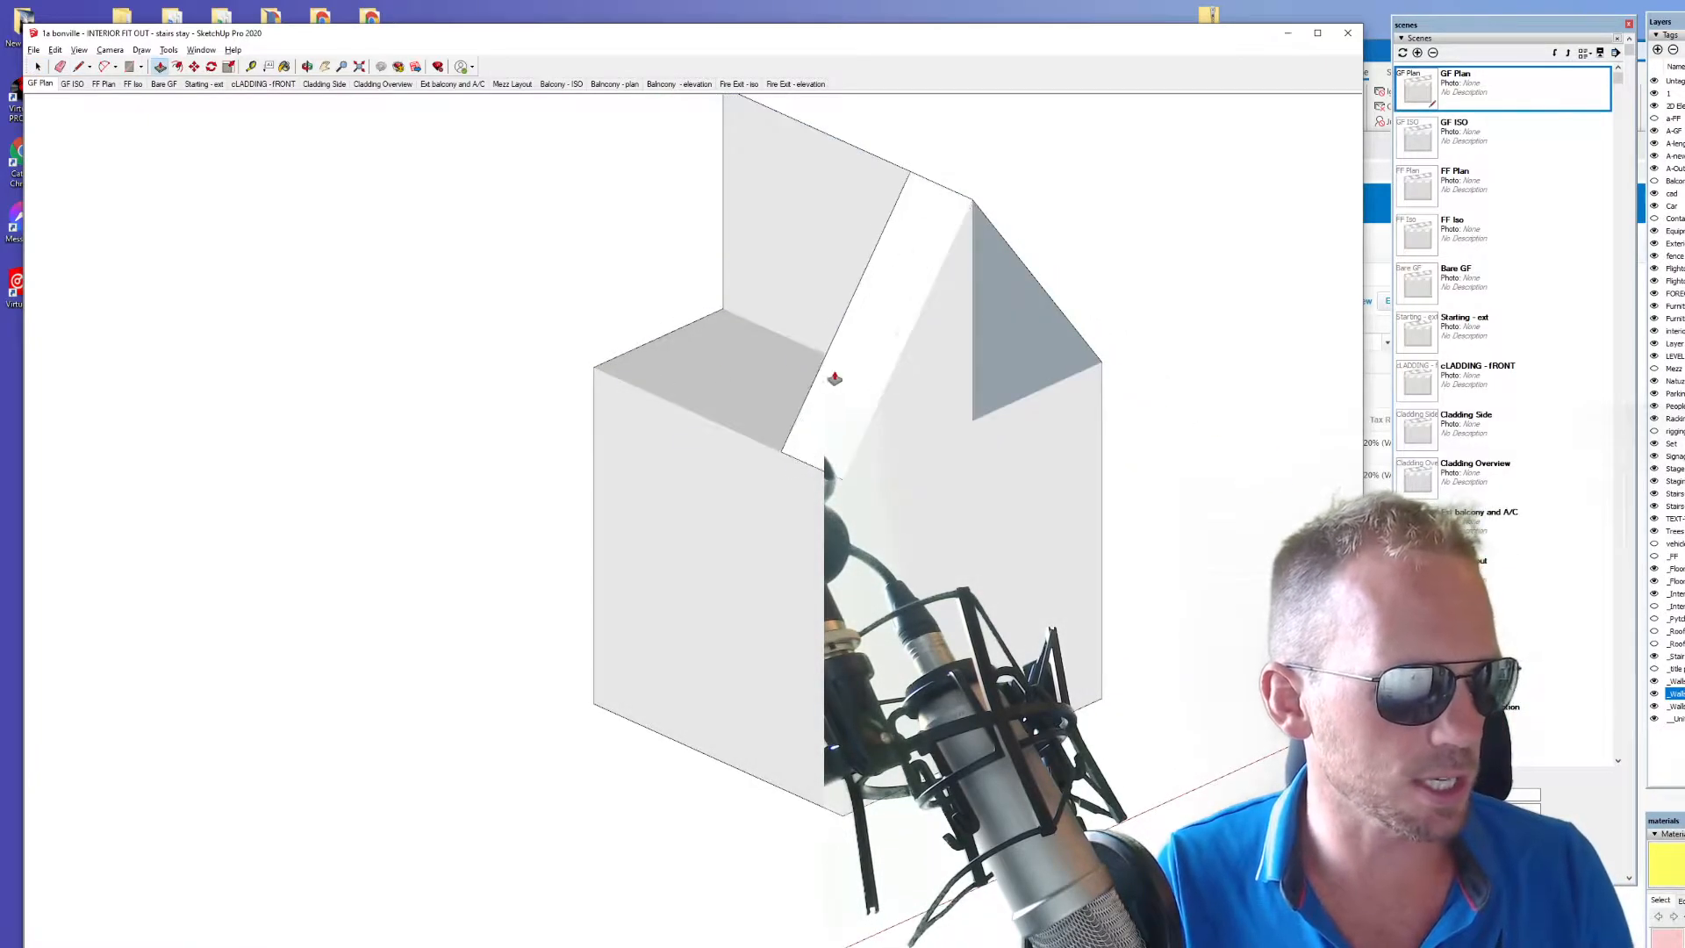
click(836, 377)
click(595, 375)
key(space)
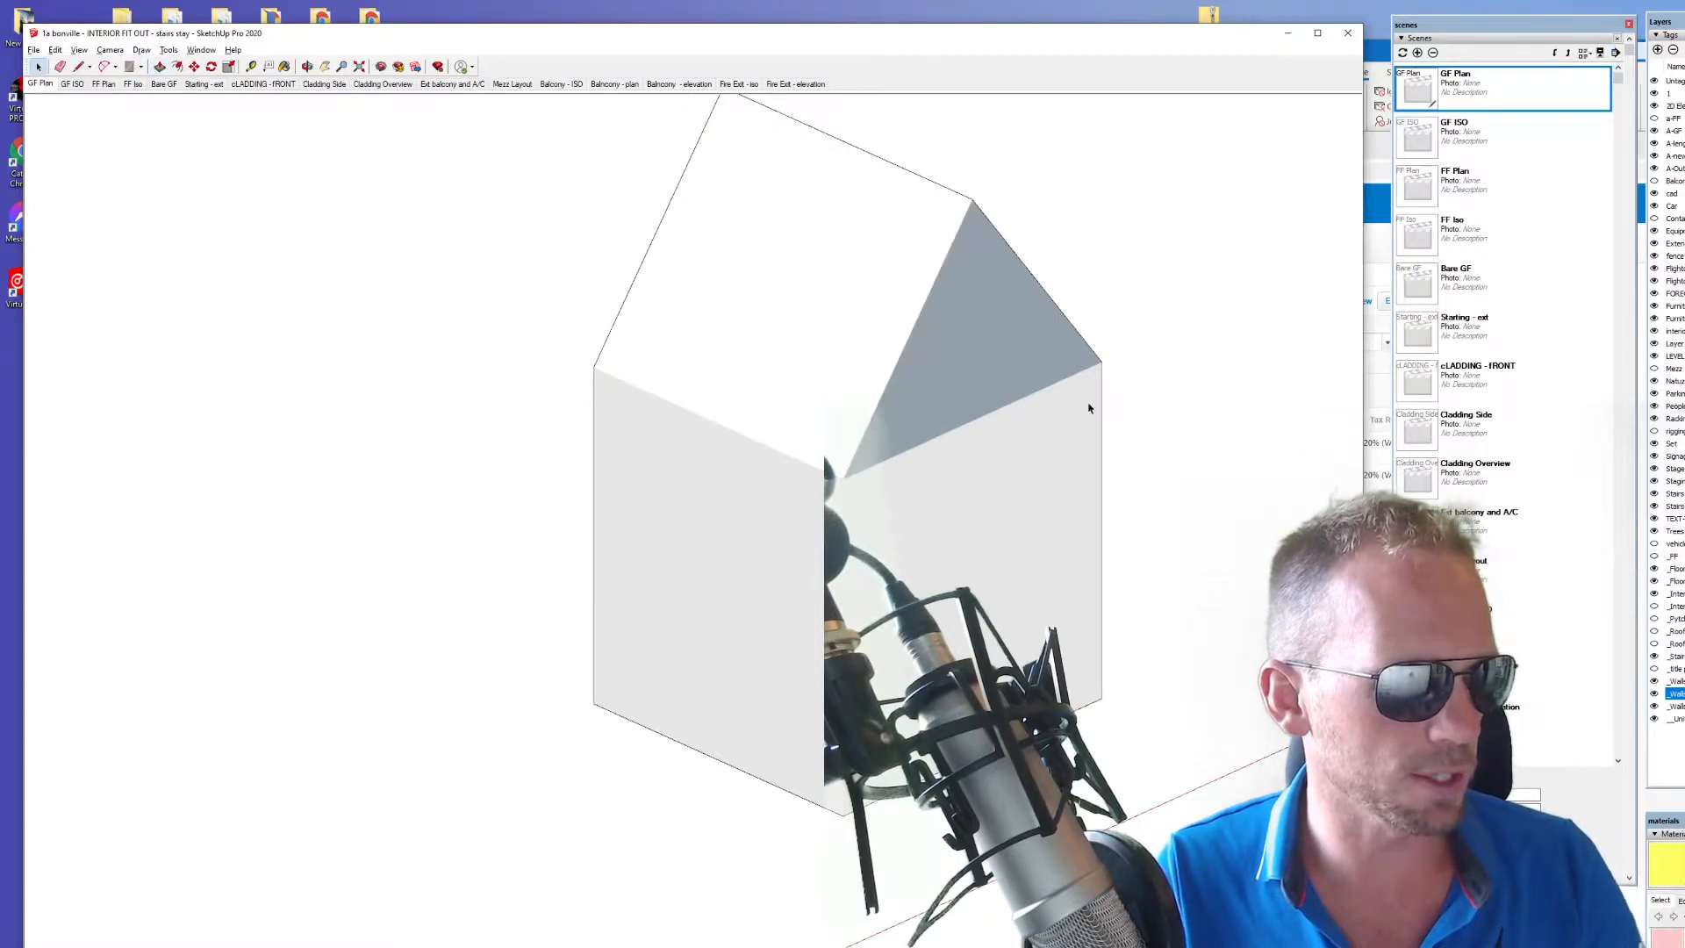
- Extrude a thin face out from the house front into a low terrace slab
mouse_move(1041, 469)
middle_down()
mouse_move(1106, 470)
mouse_move(1103, 535)
mouse_move(970, 514)
middle_up()
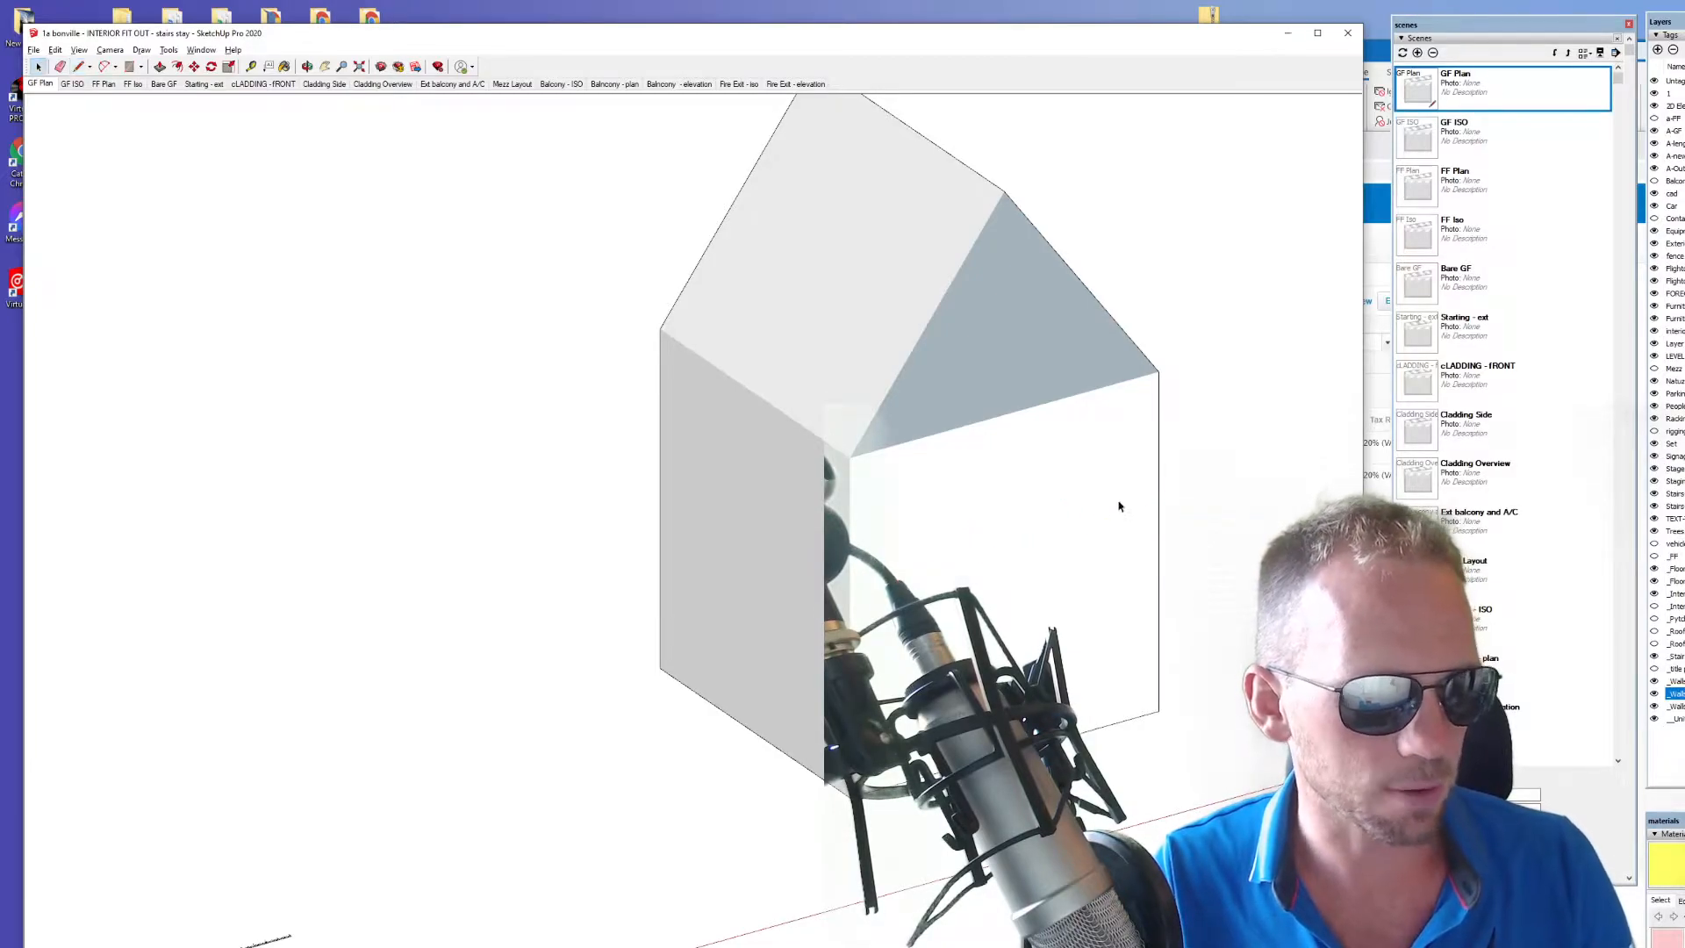
key(p)
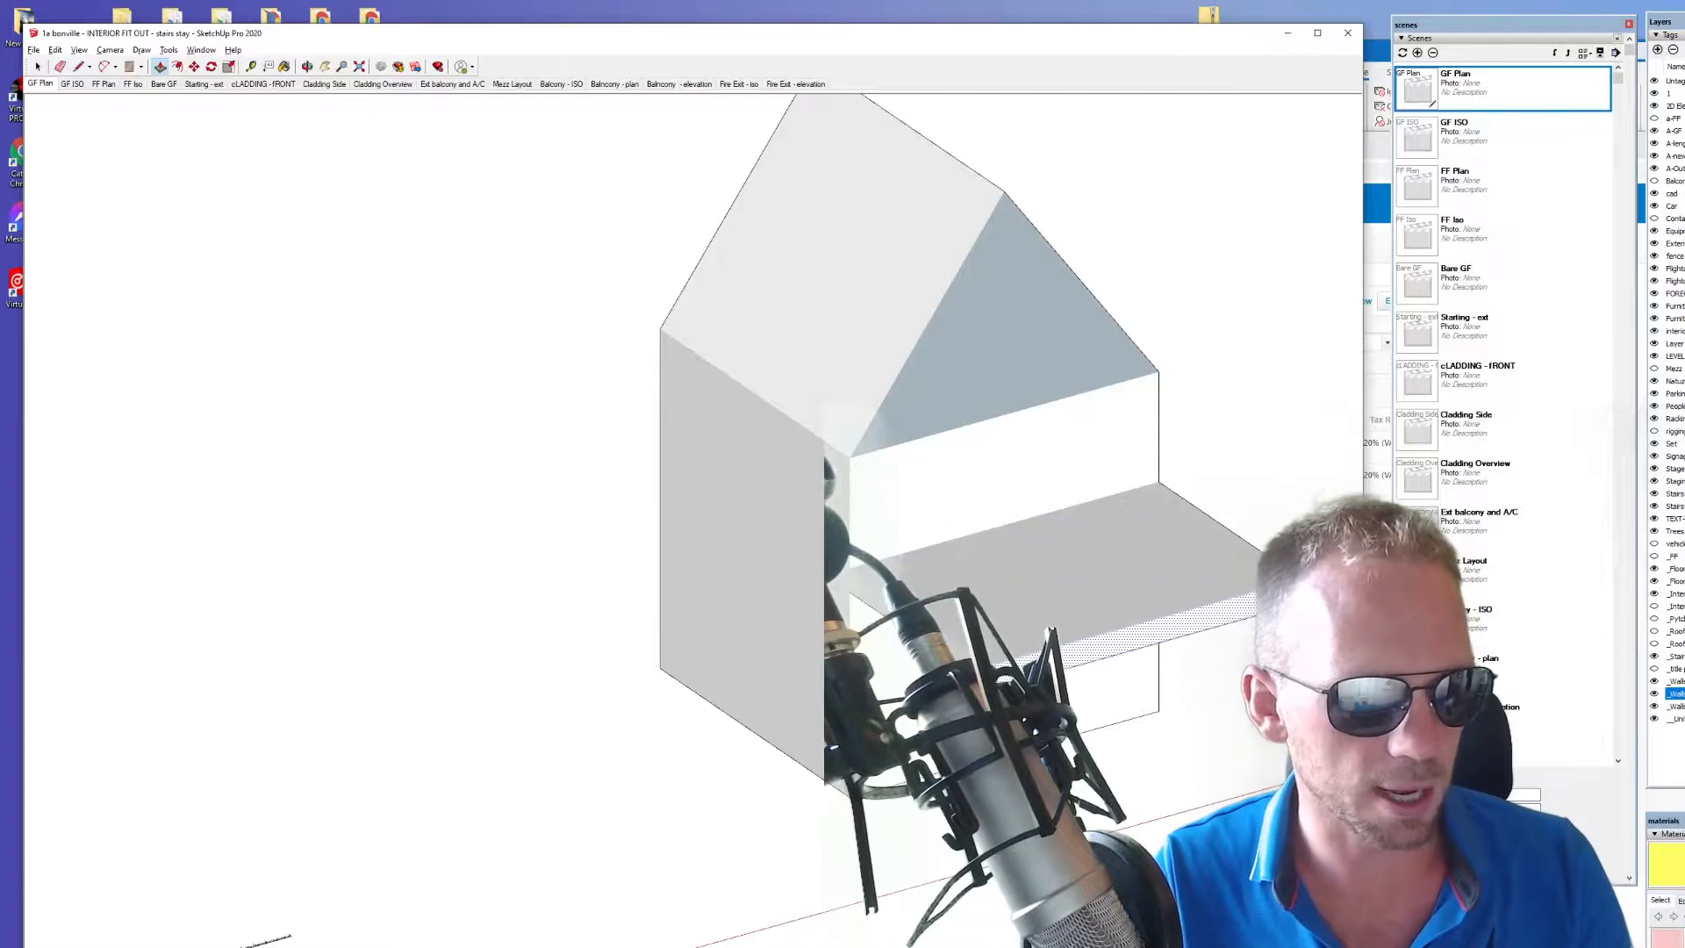
mouse_move(1189, 518)
middle_down()
mouse_move(1219, 568)
mouse_move(1147, 582)
mouse_move(1124, 537)
middle_up()
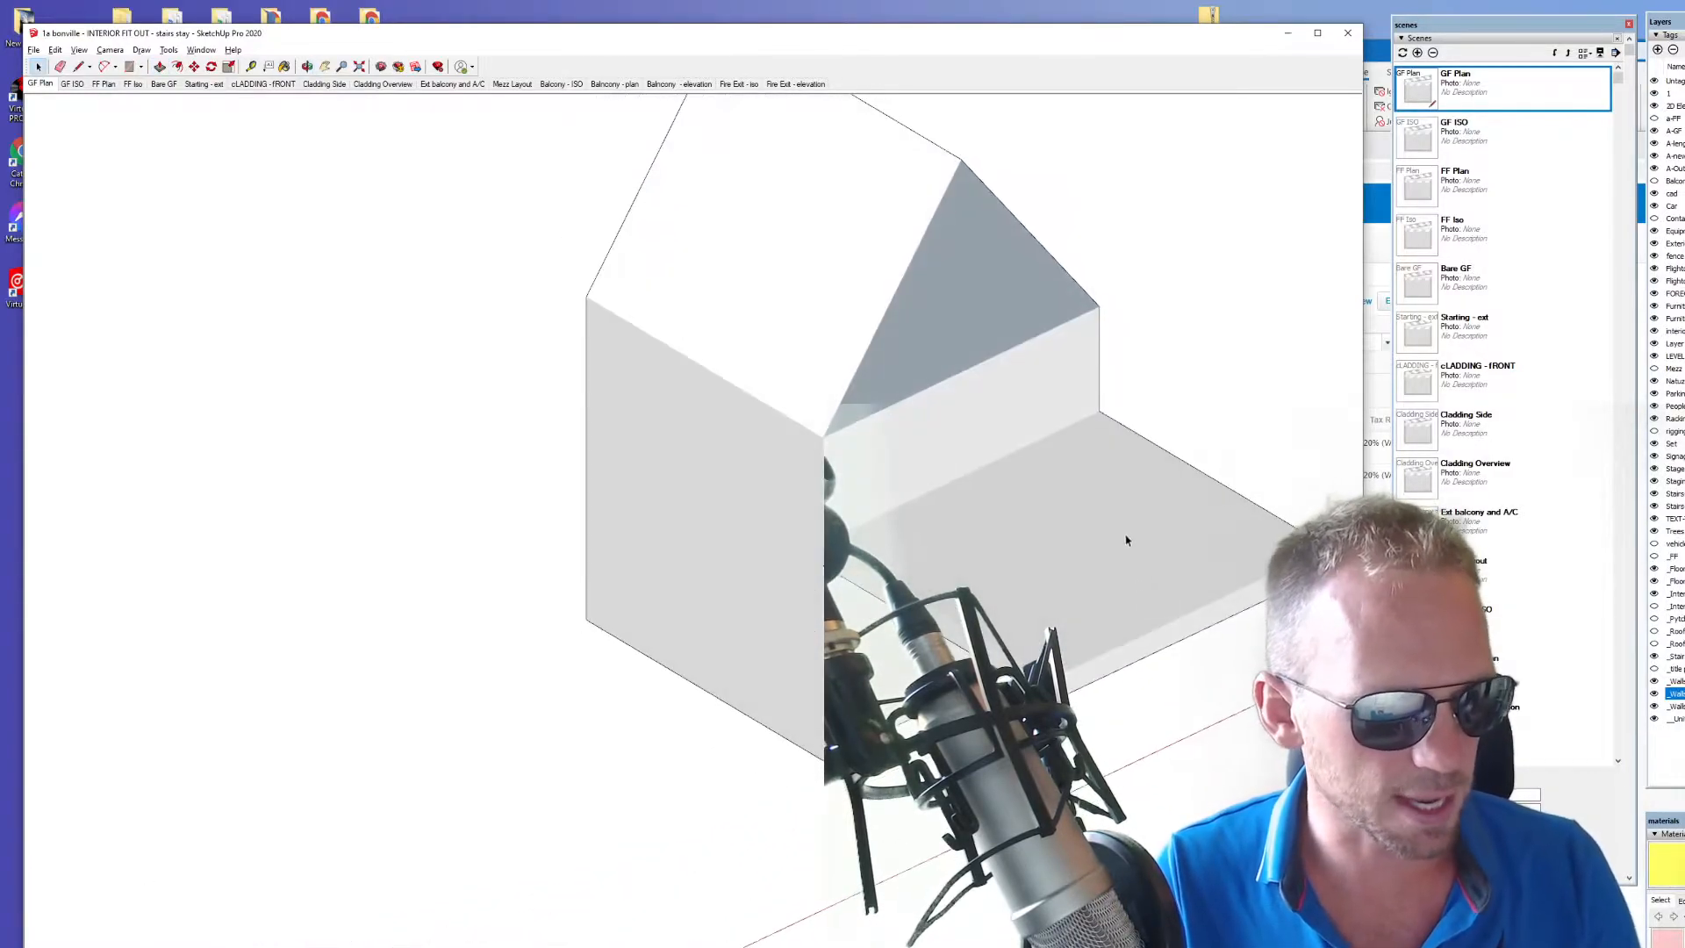
click(1124, 537)
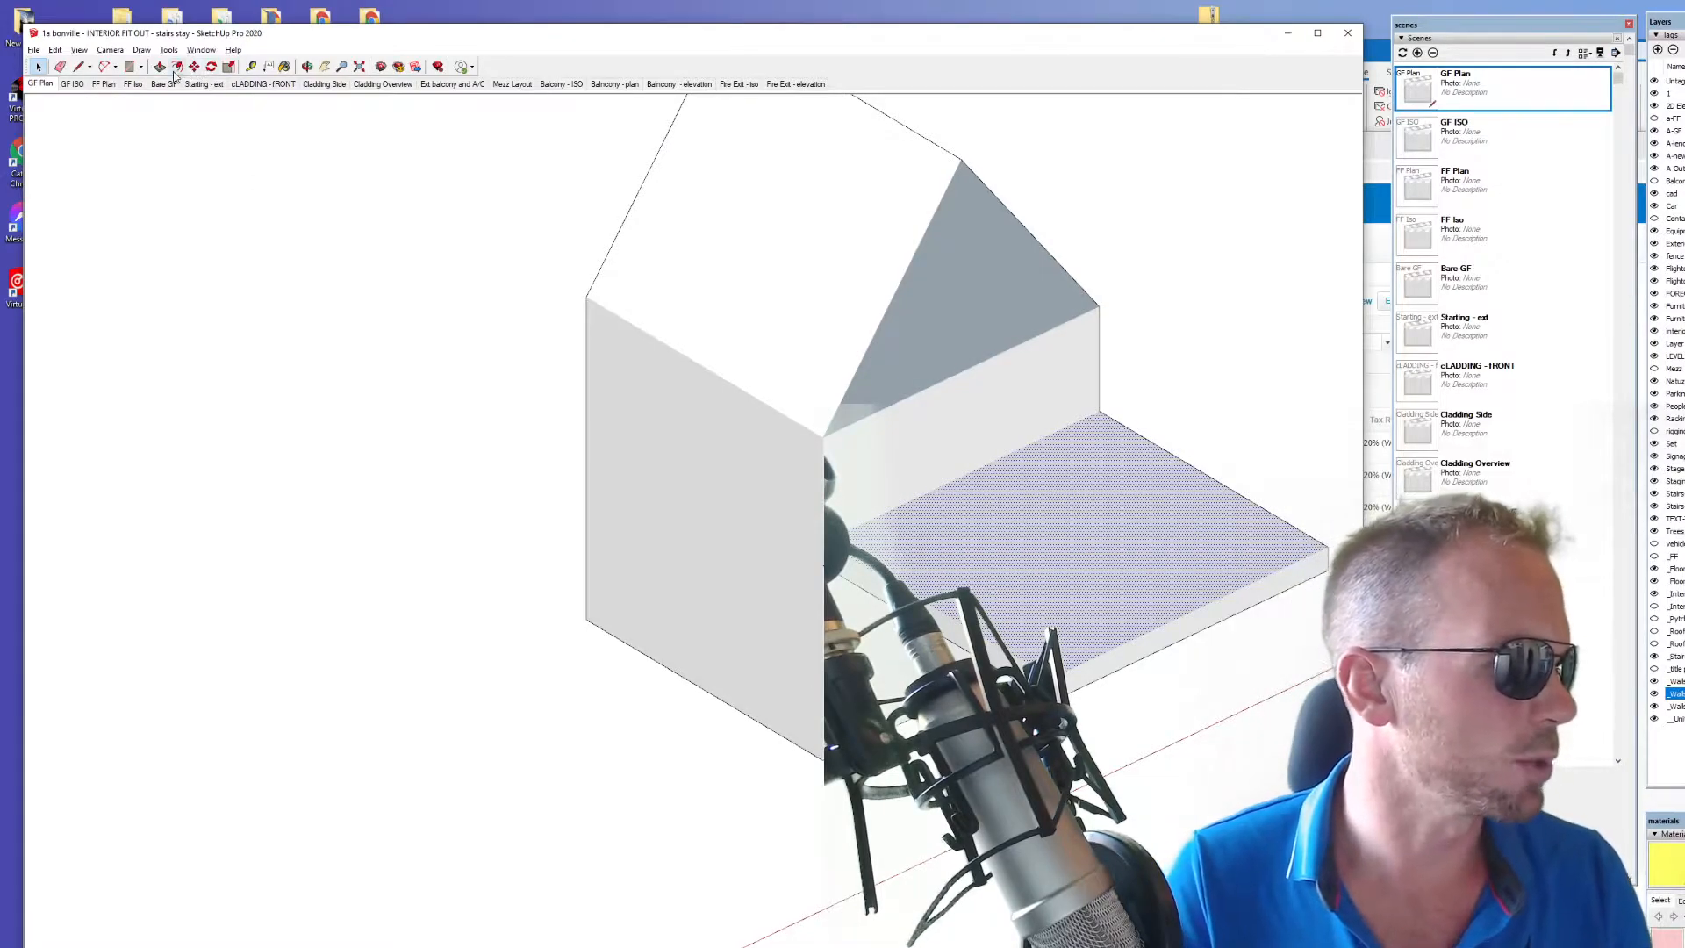
- Offset the slab's top face inward to outline the pool edge
key(m)
click(955, 484)
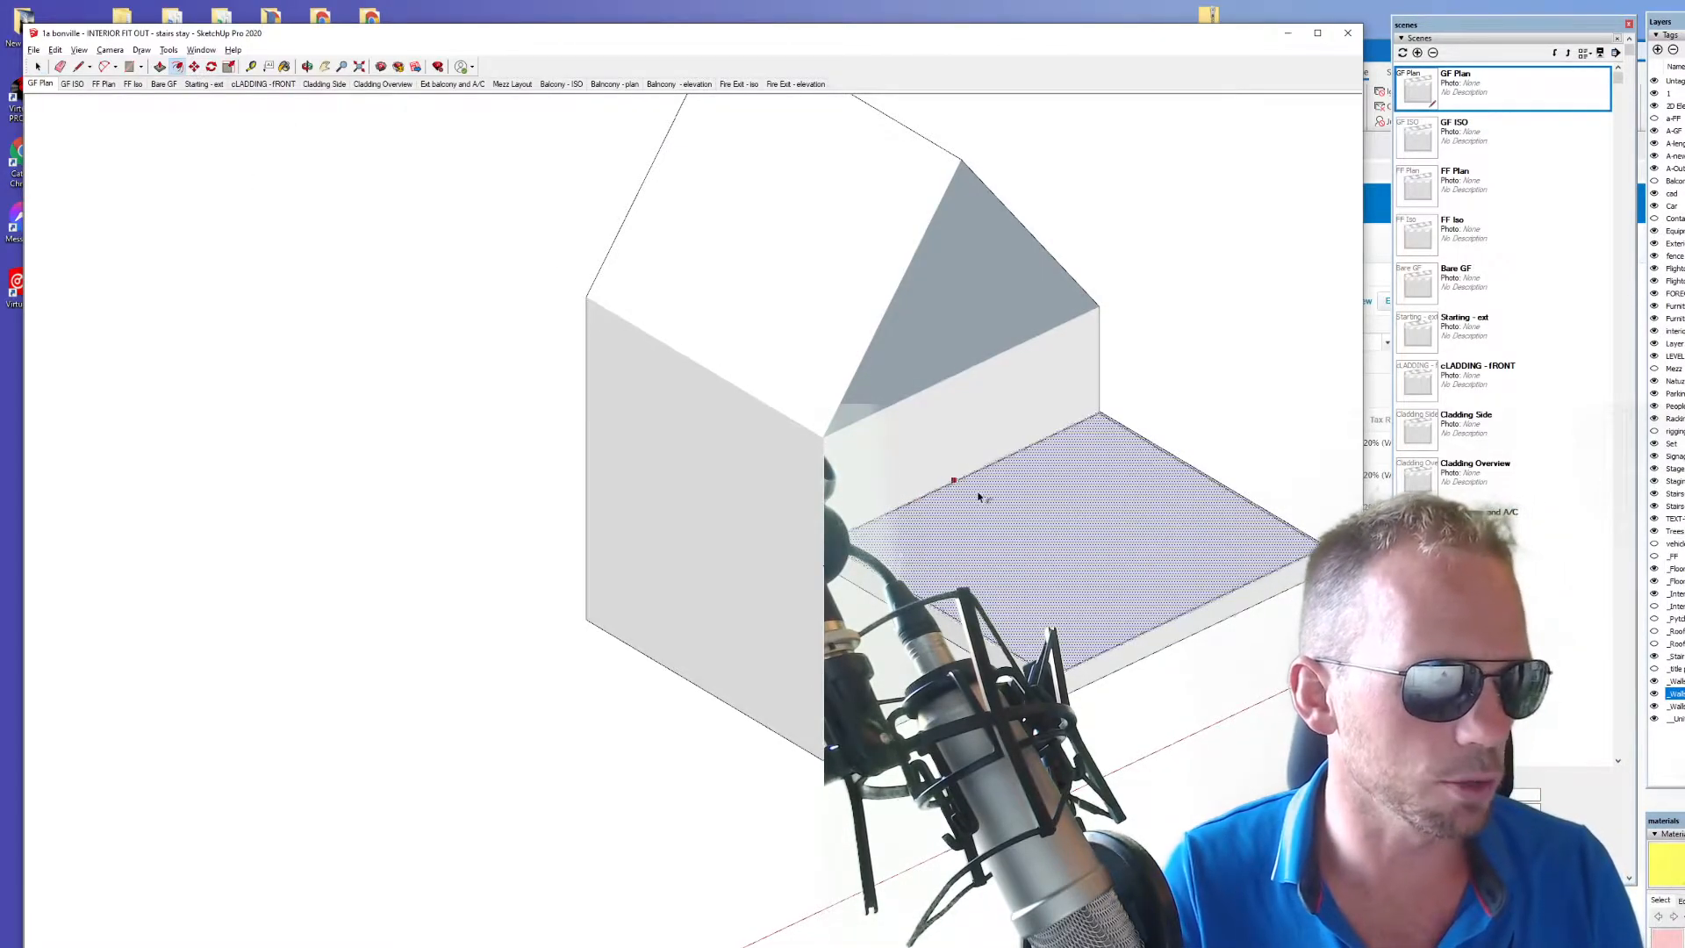
click(1067, 535)
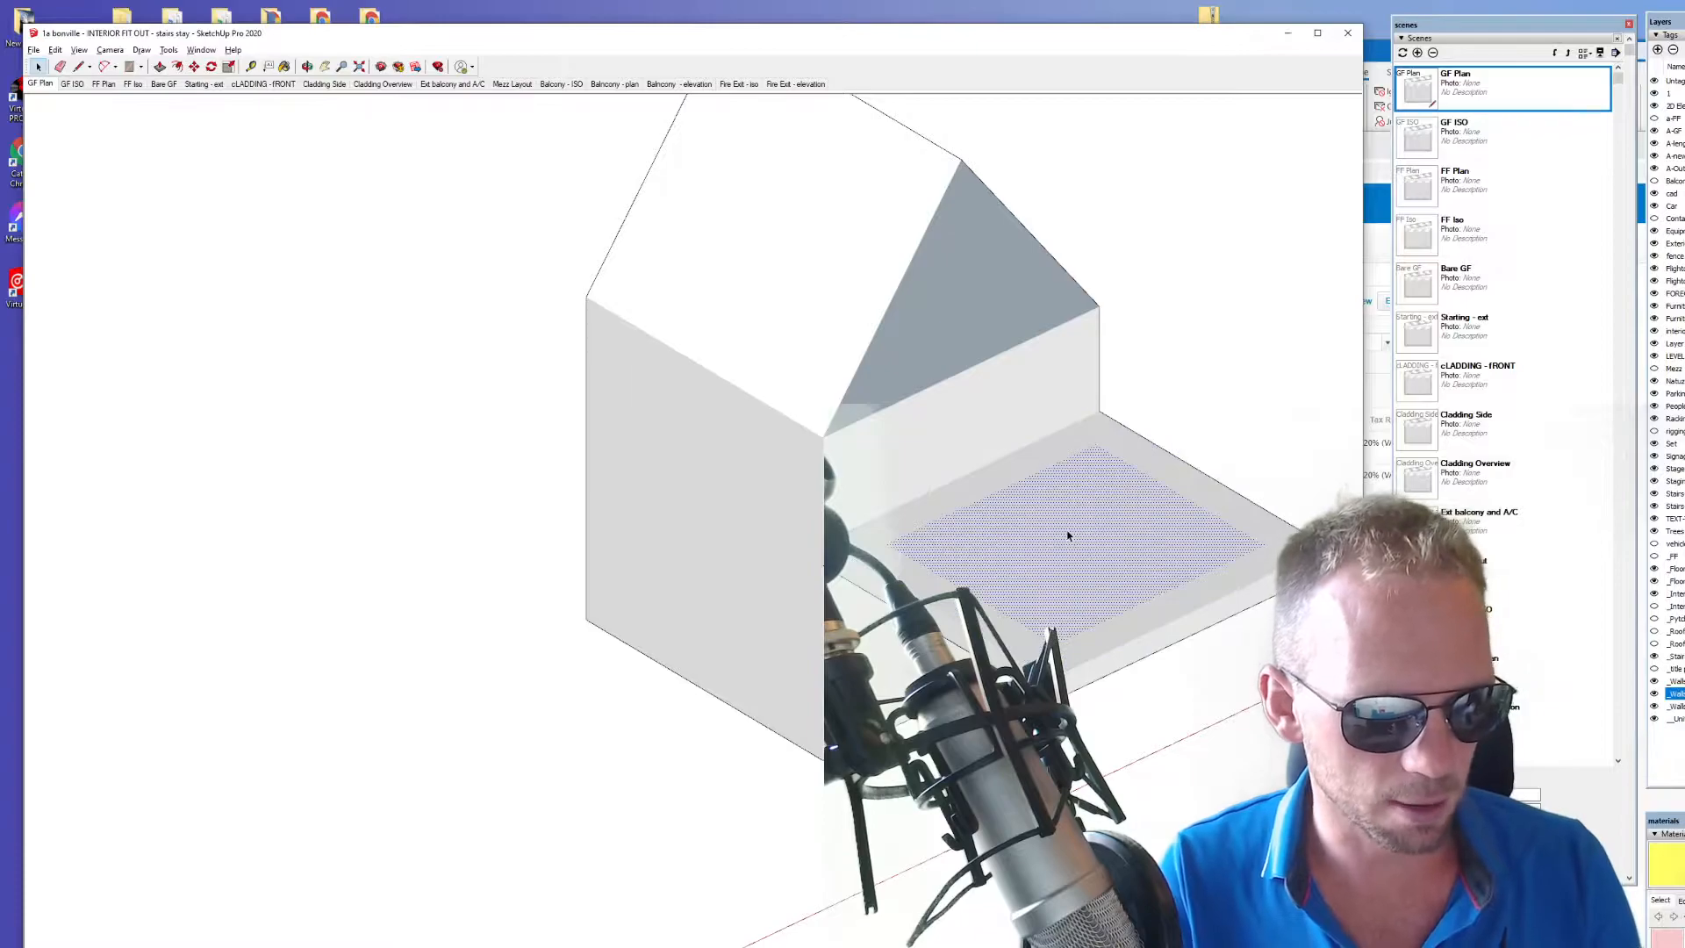
key(space)
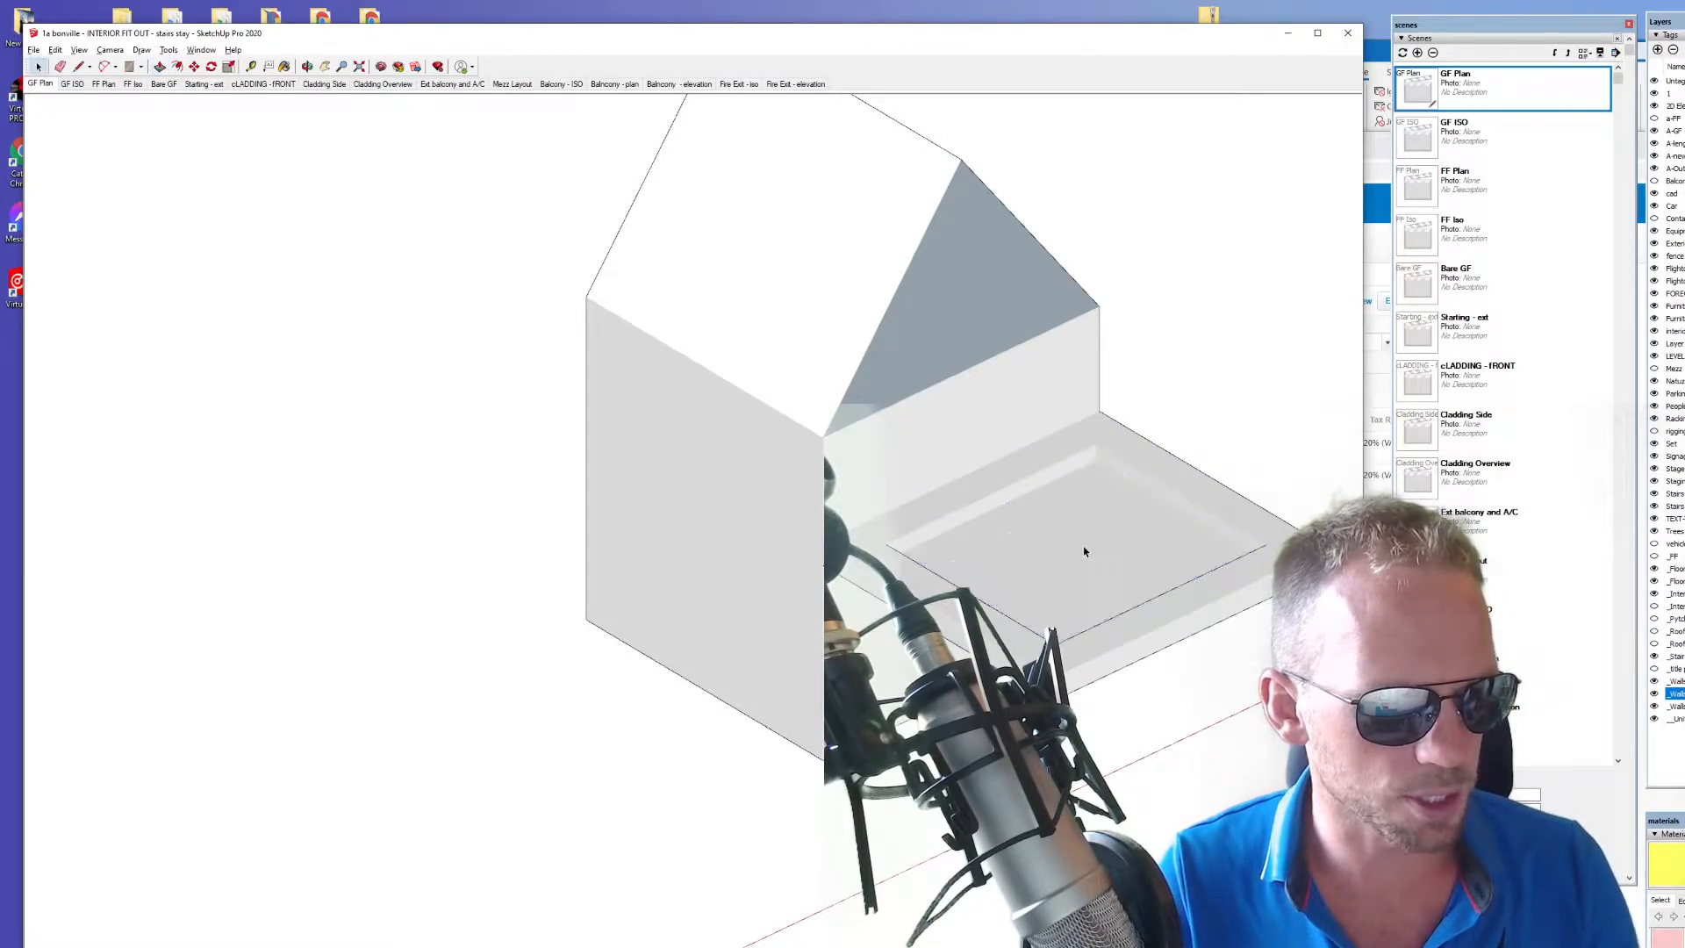
- Recess the inset blue pool face into the slab and view the house from below
click(1085, 551)
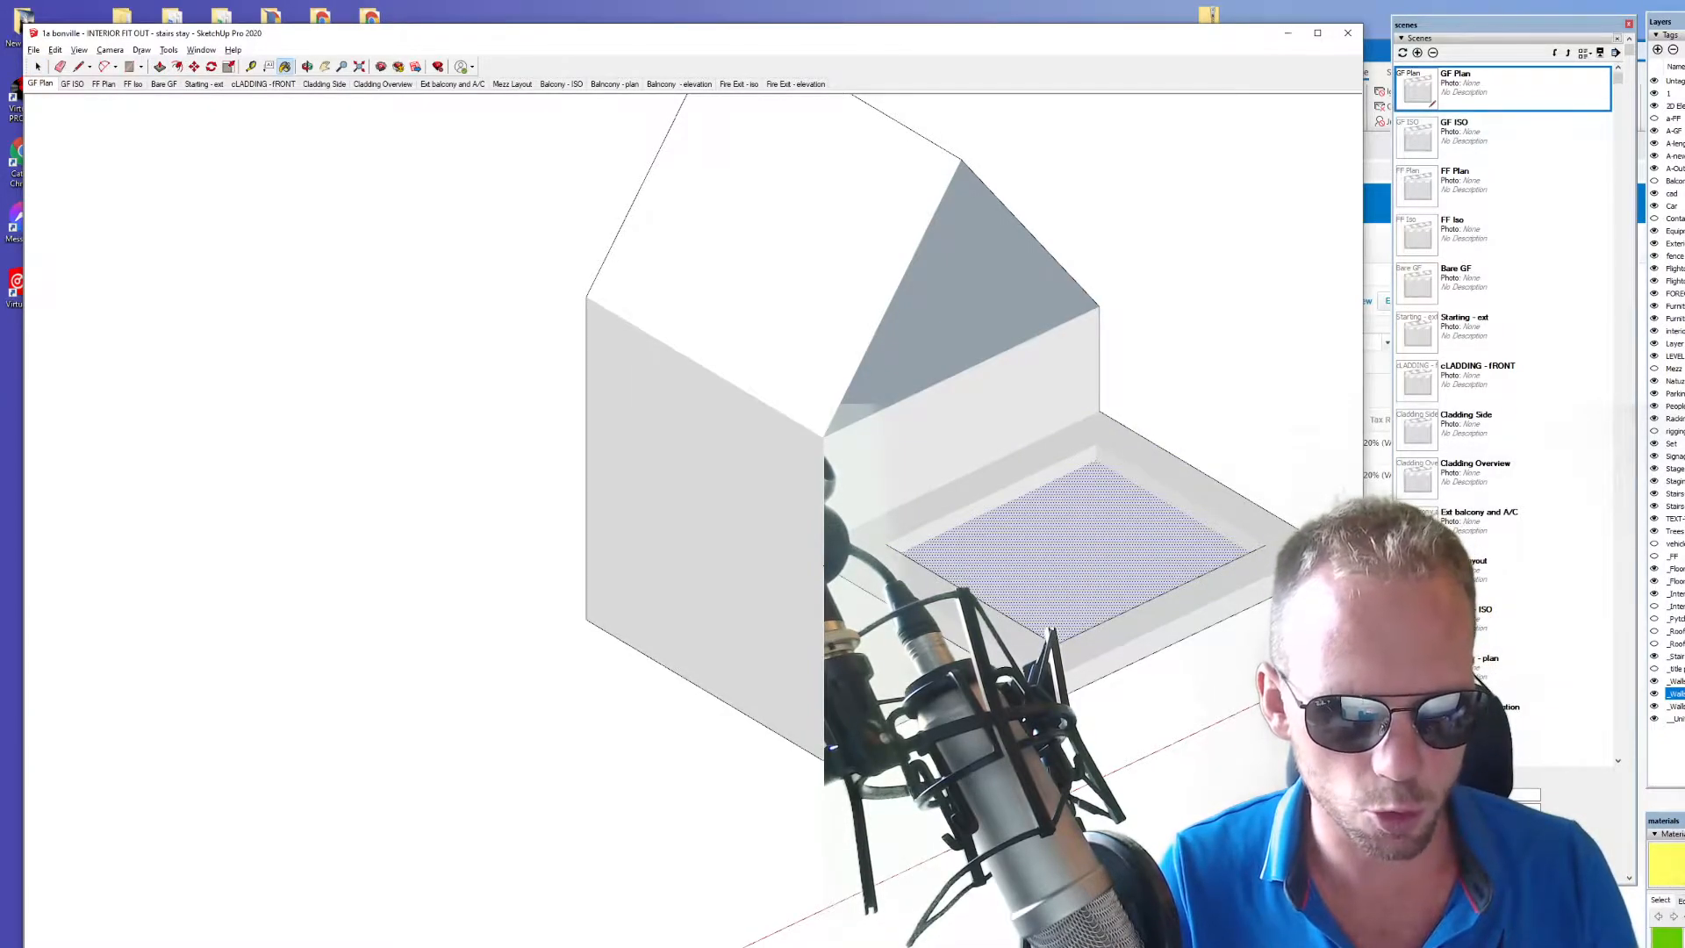
double_click(1076, 510)
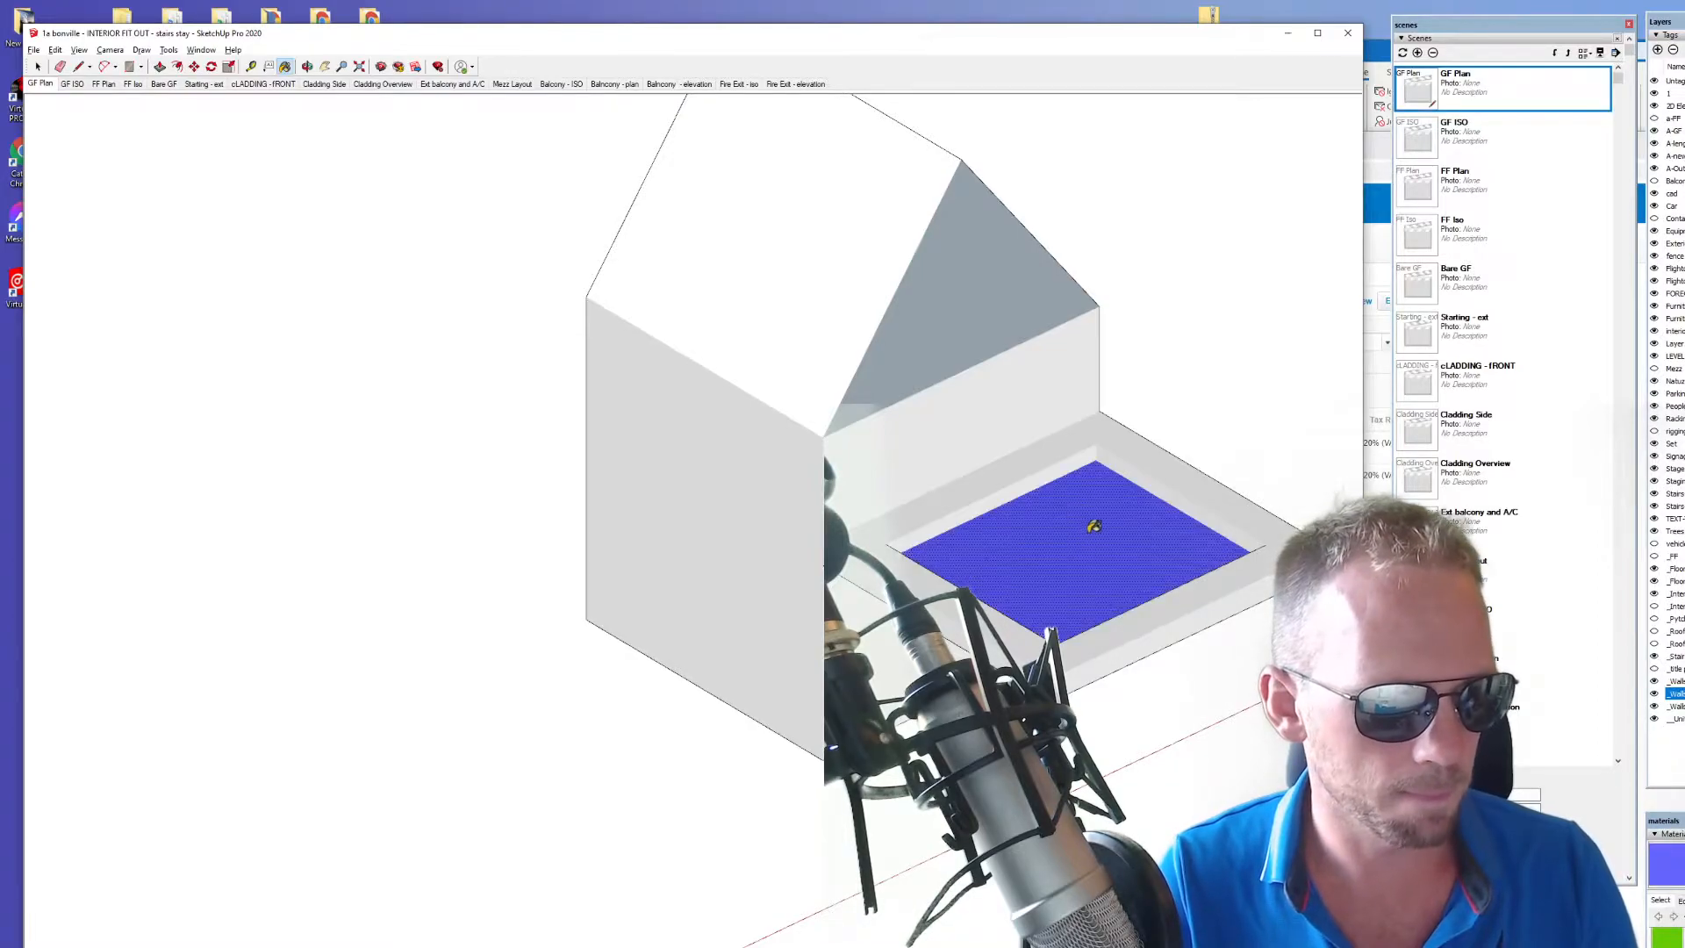
mouse_move(1092, 519)
middle_down()
mouse_move(1045, 500)
mouse_move(985, 387)
mouse_move(1099, 272)
mouse_move(1146, 274)
mouse_move(909, 674)
middle_up()
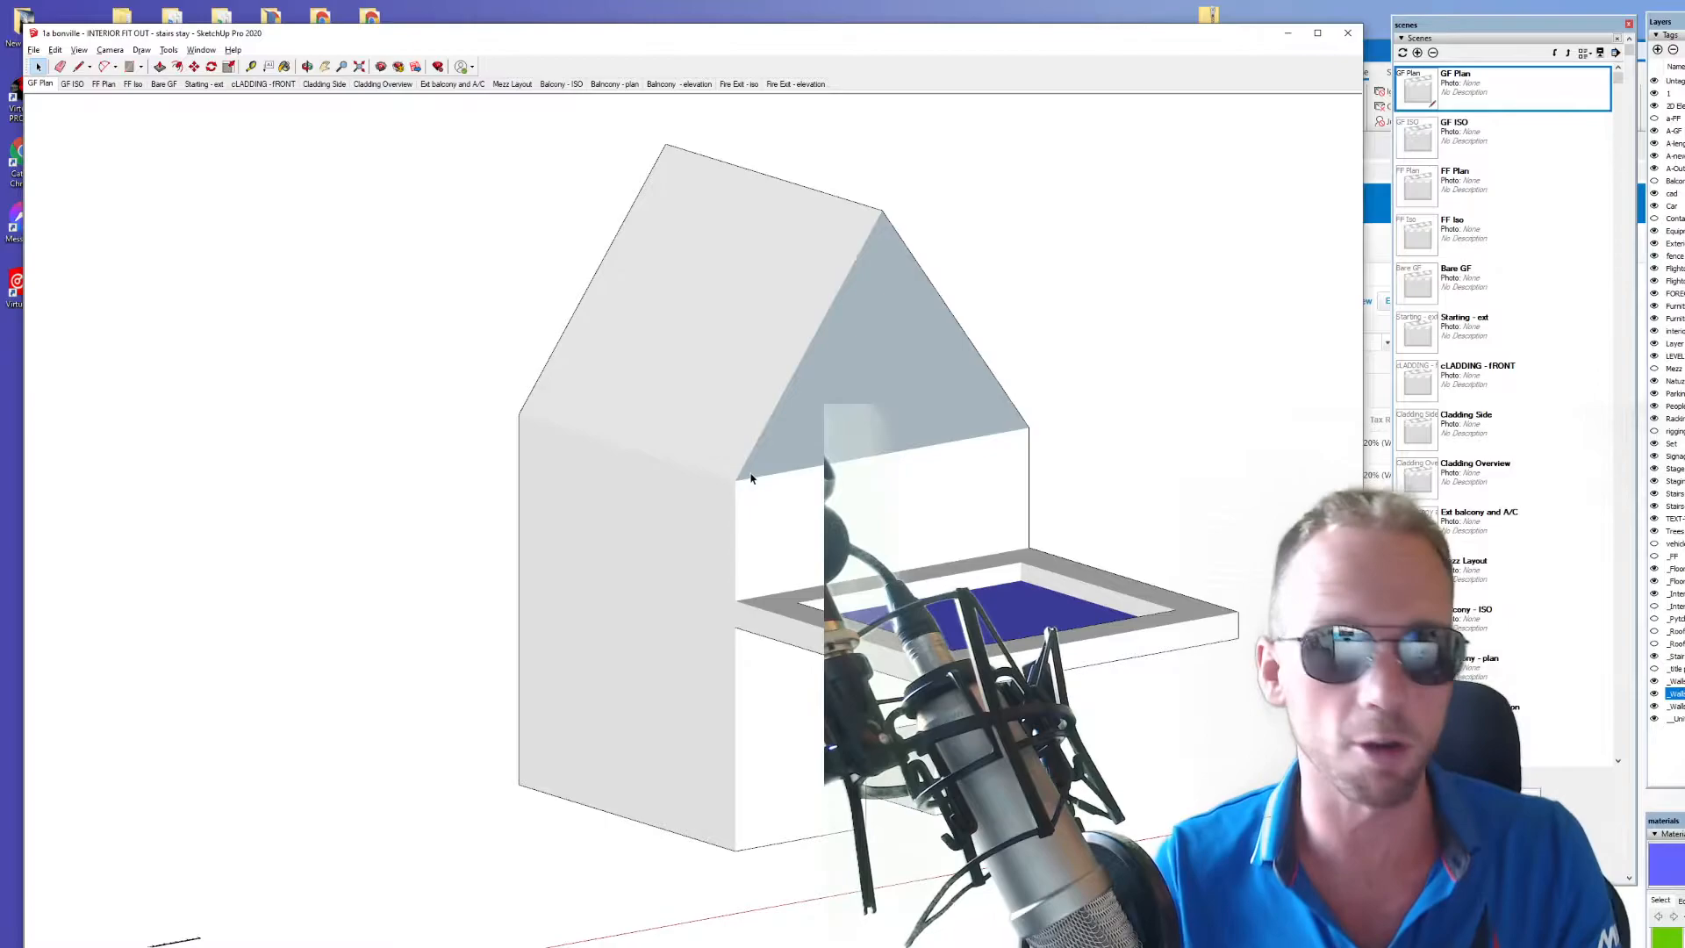
scroll(818, 535, down, 2)
scroll(819, 536, down, 2)
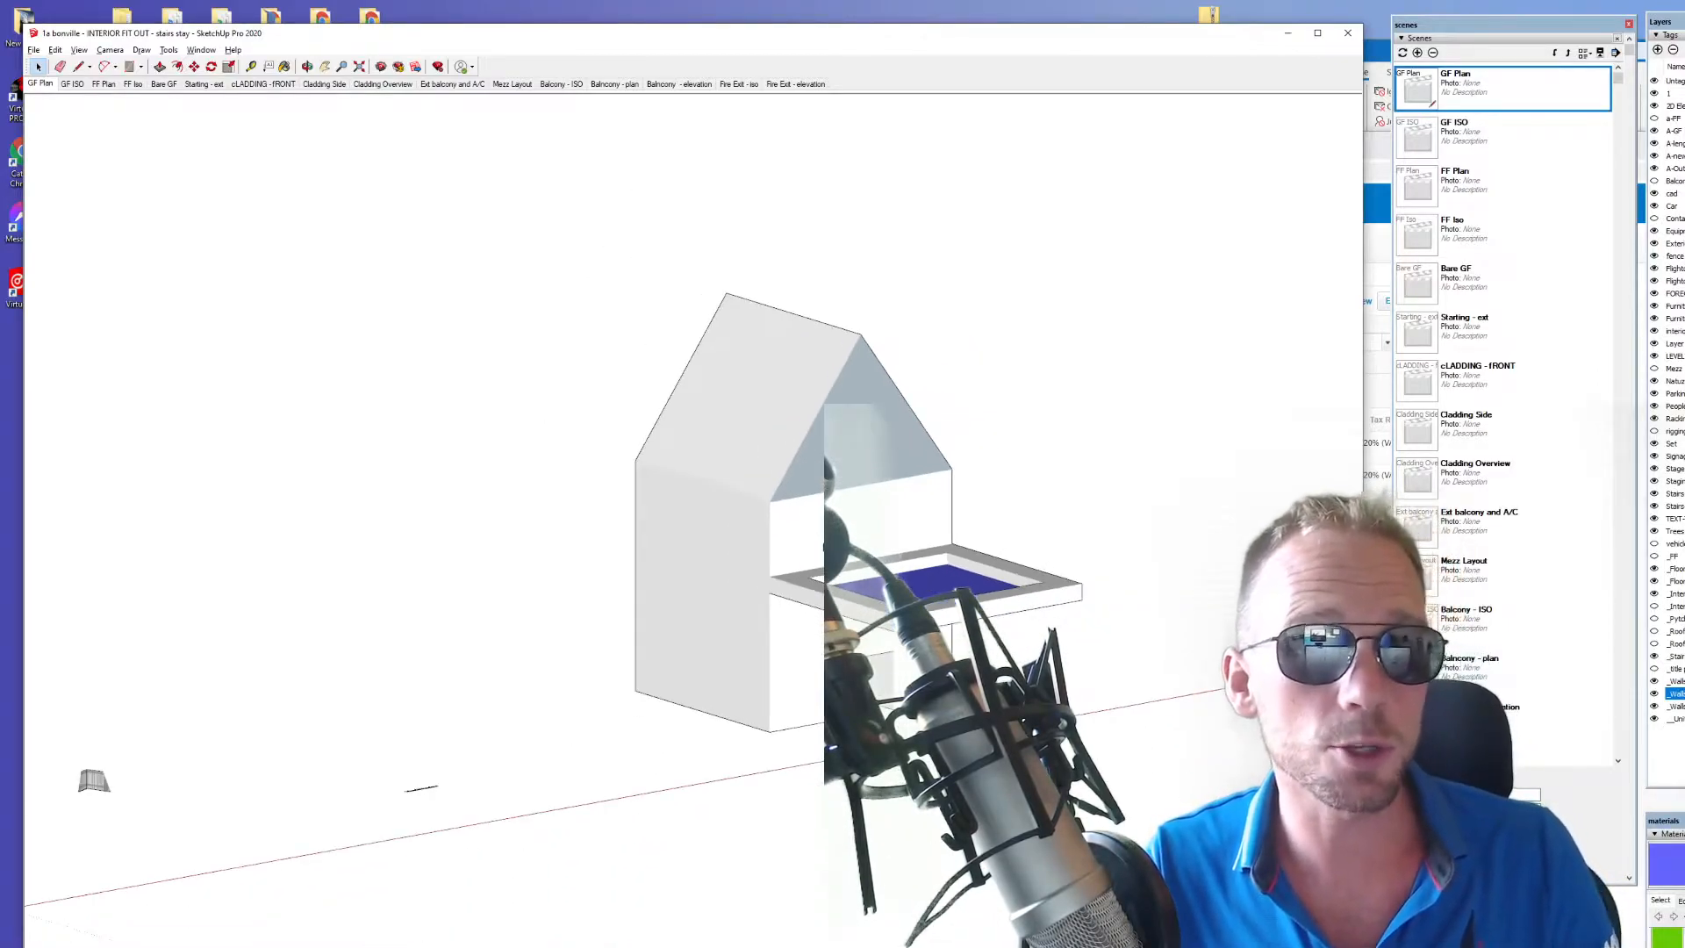
scroll(819, 537, down, 3)
- Reposition the view and switch to the GF ISO scene of the warehouse fit-out
shift+middle_drag(788, 583, 997, 478)
scroll(998, 477, down, 3)
scroll(998, 478, down, 2)
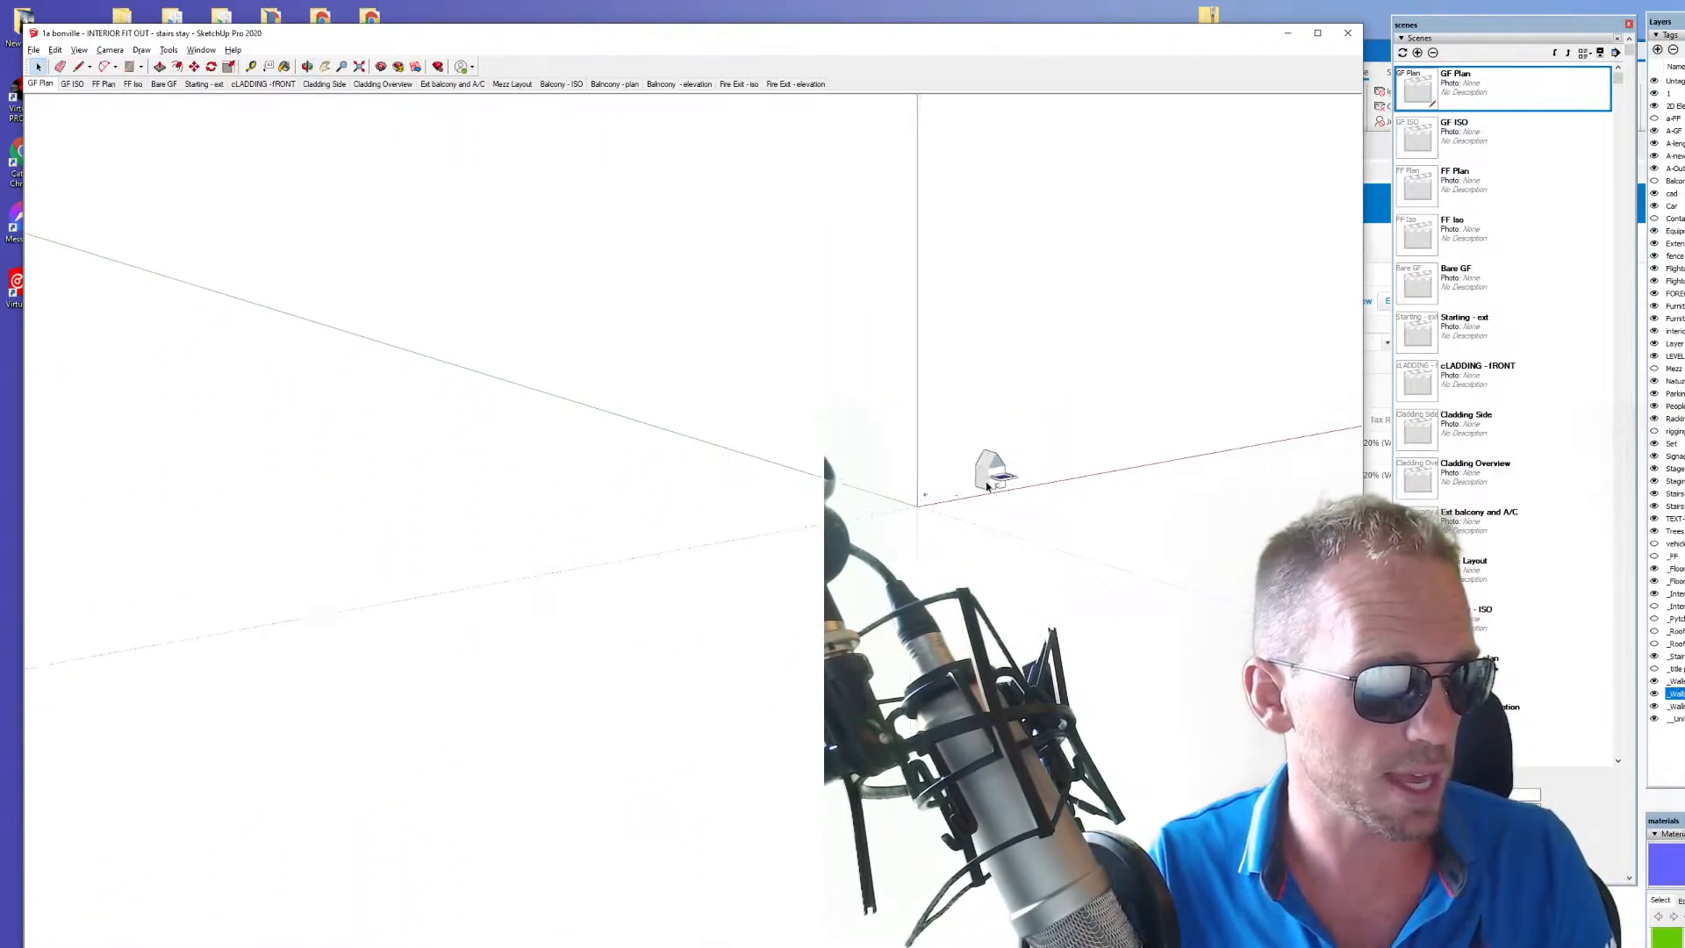
scroll(999, 479, down, 2)
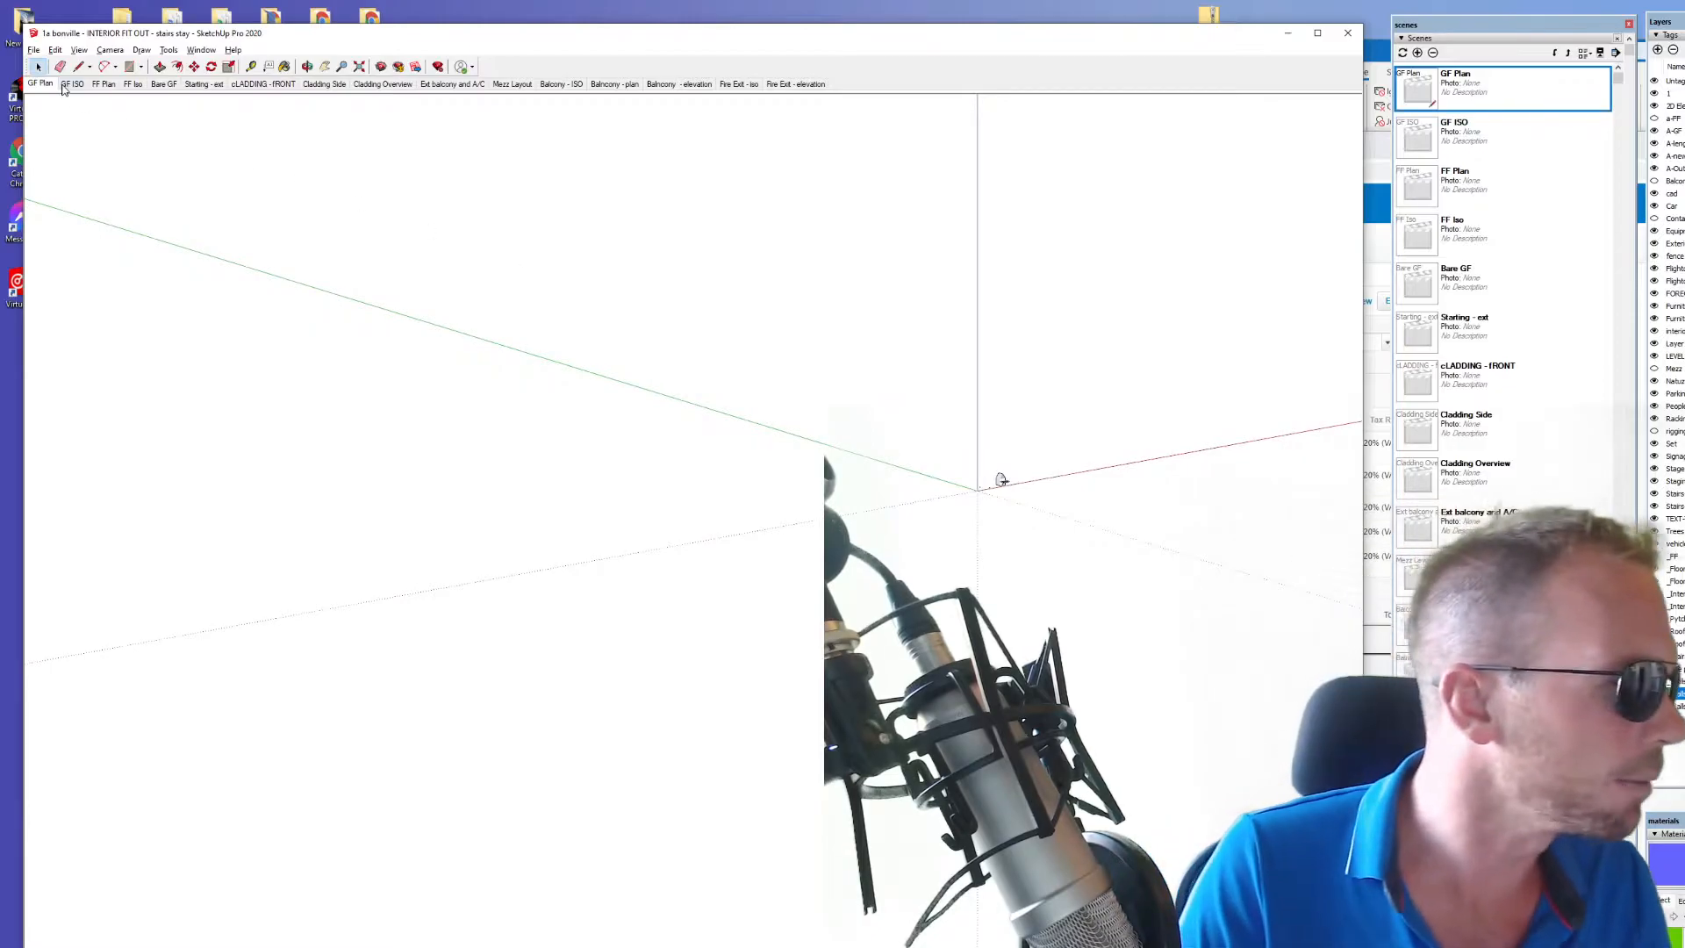
click(72, 84)
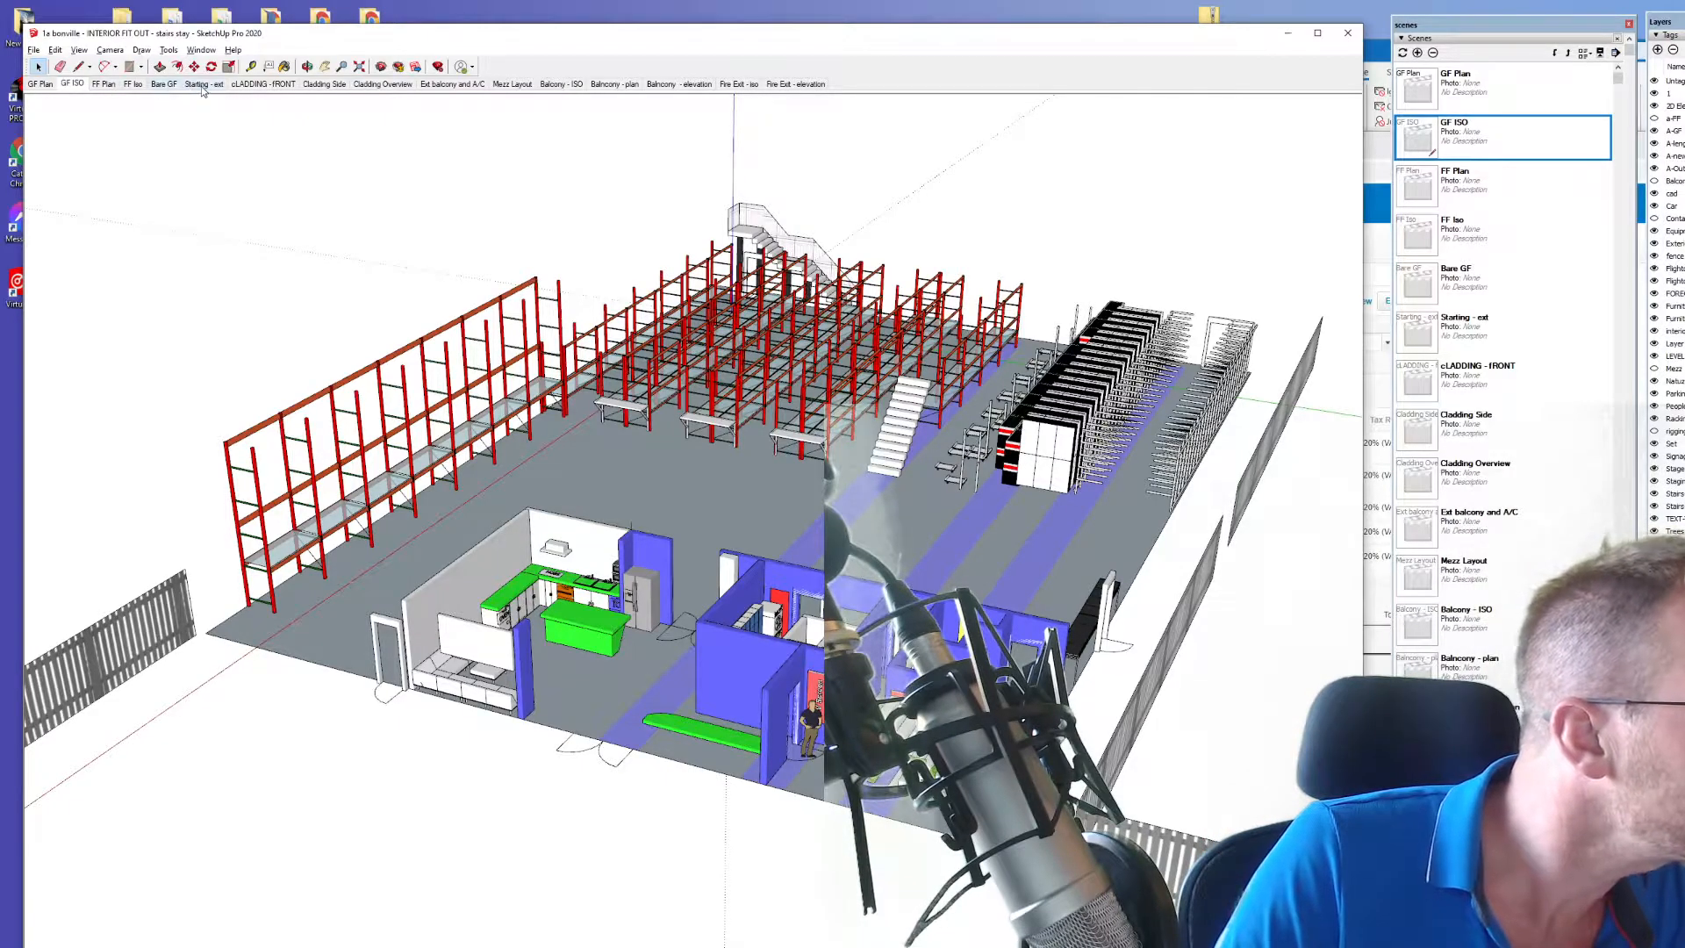
- Switch to the Starting - ext scene and orbit around the warehouse exterior and roof
click(202, 86)
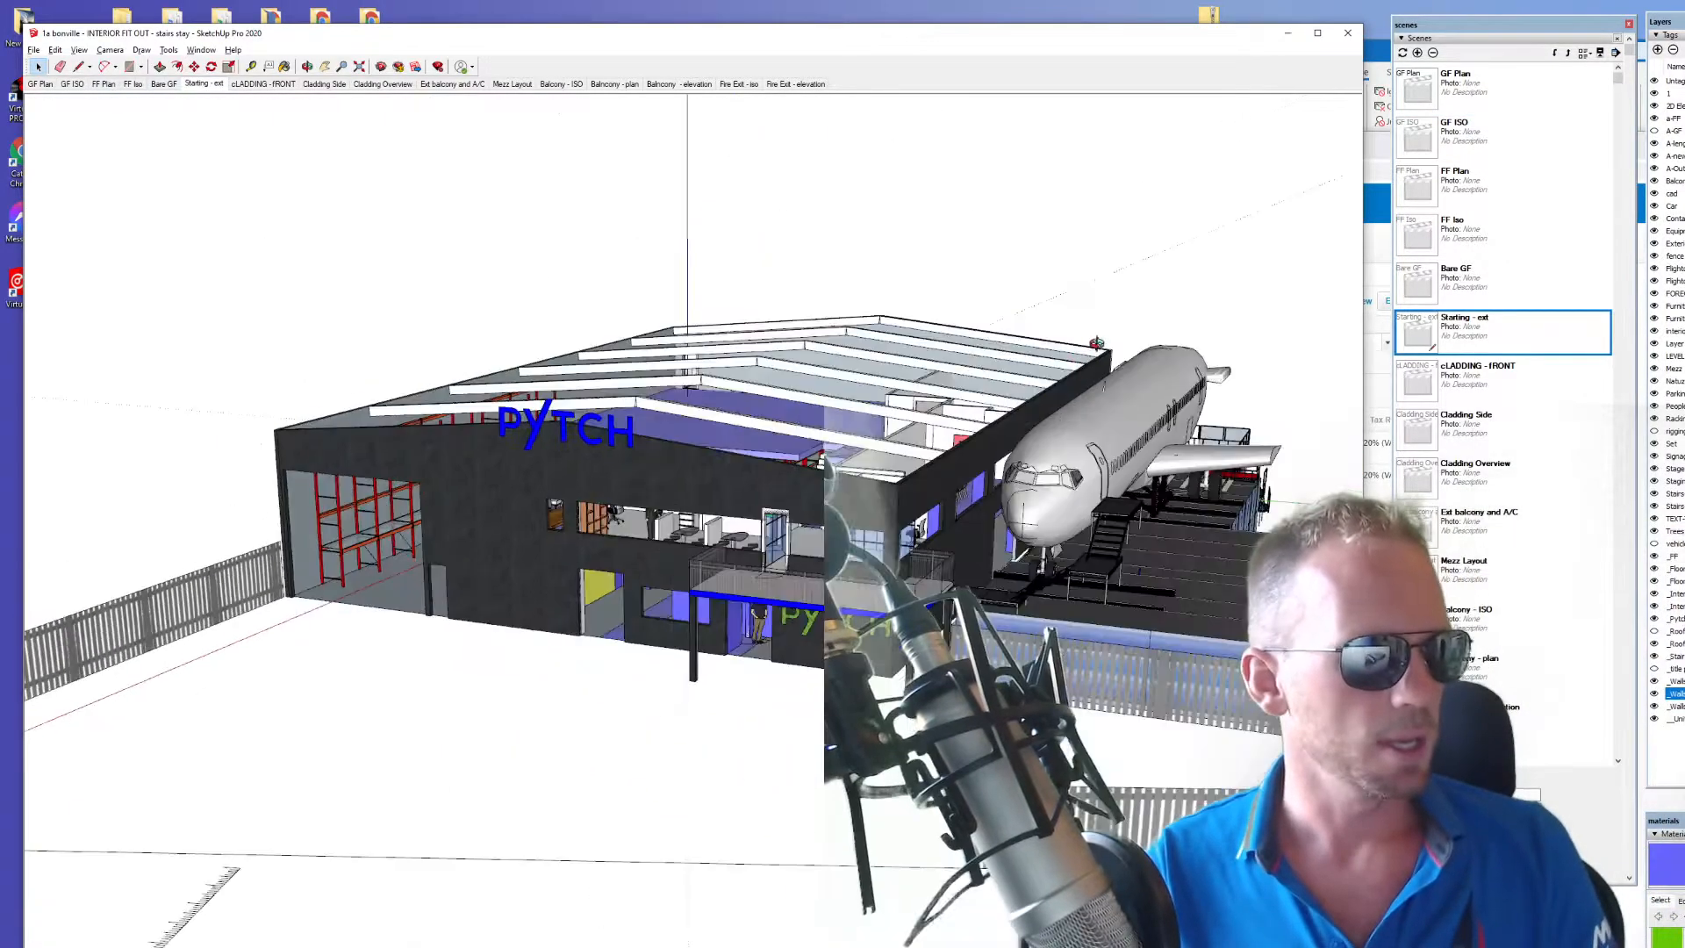
middle_drag(632, 528, 500, 526)
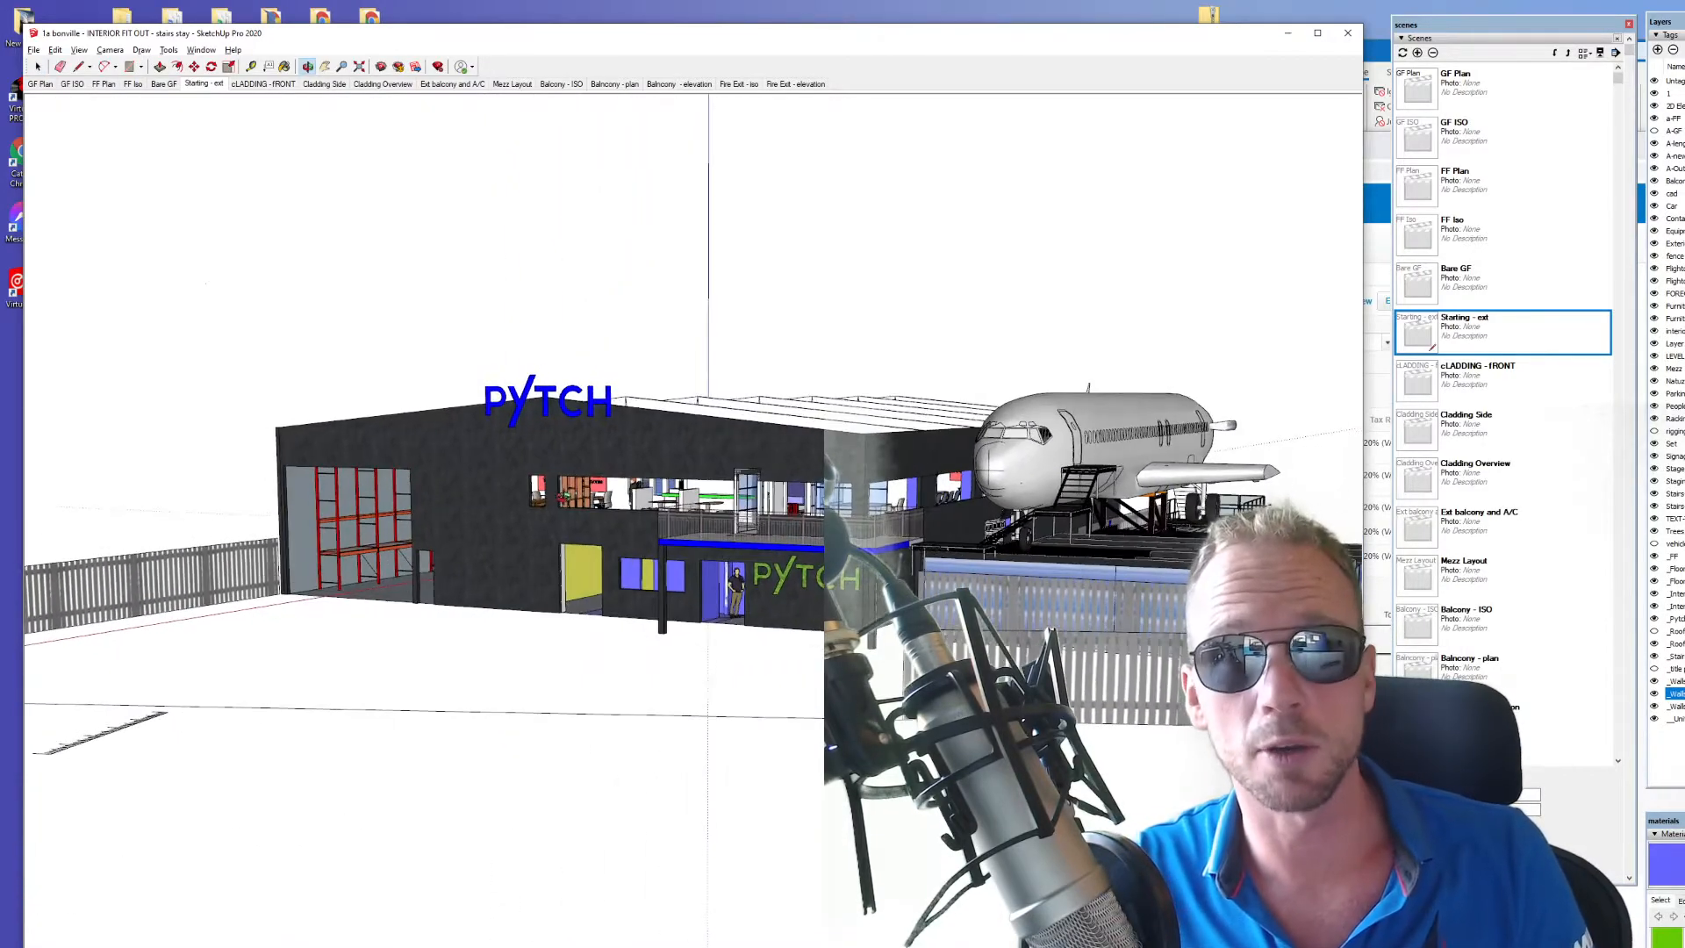
middle_drag(605, 554, 650, 561)
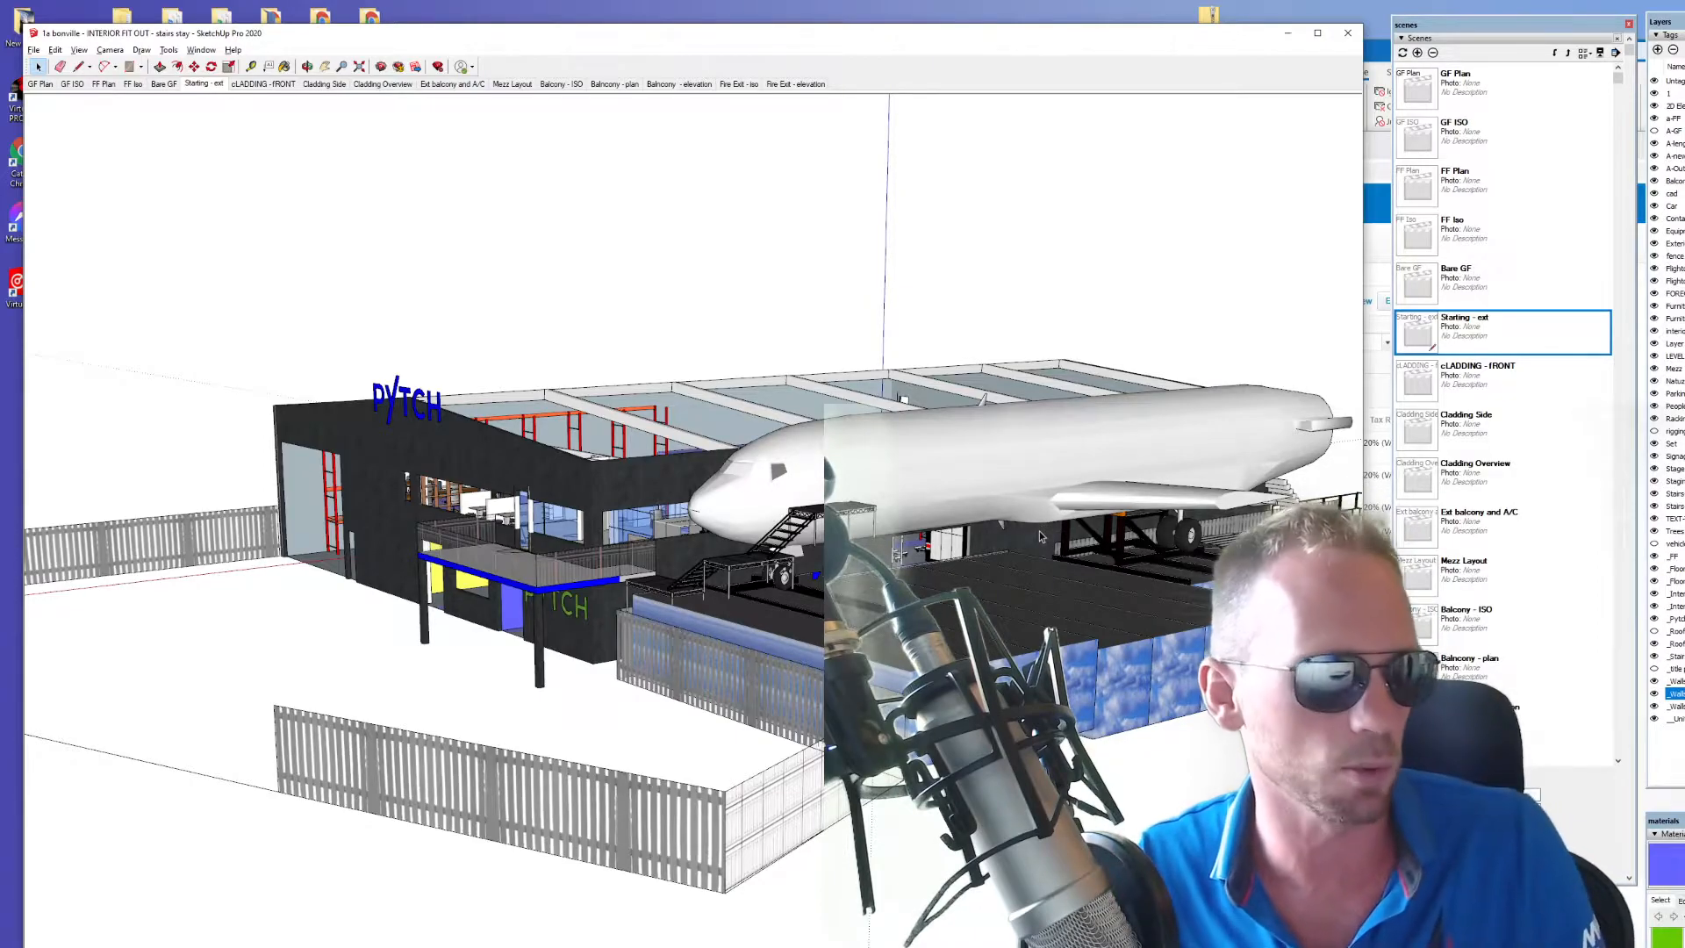
- Orbit around the aeroplane from side, above and below, then pull back to an overview
middle_drag(684, 526, 553, 501)
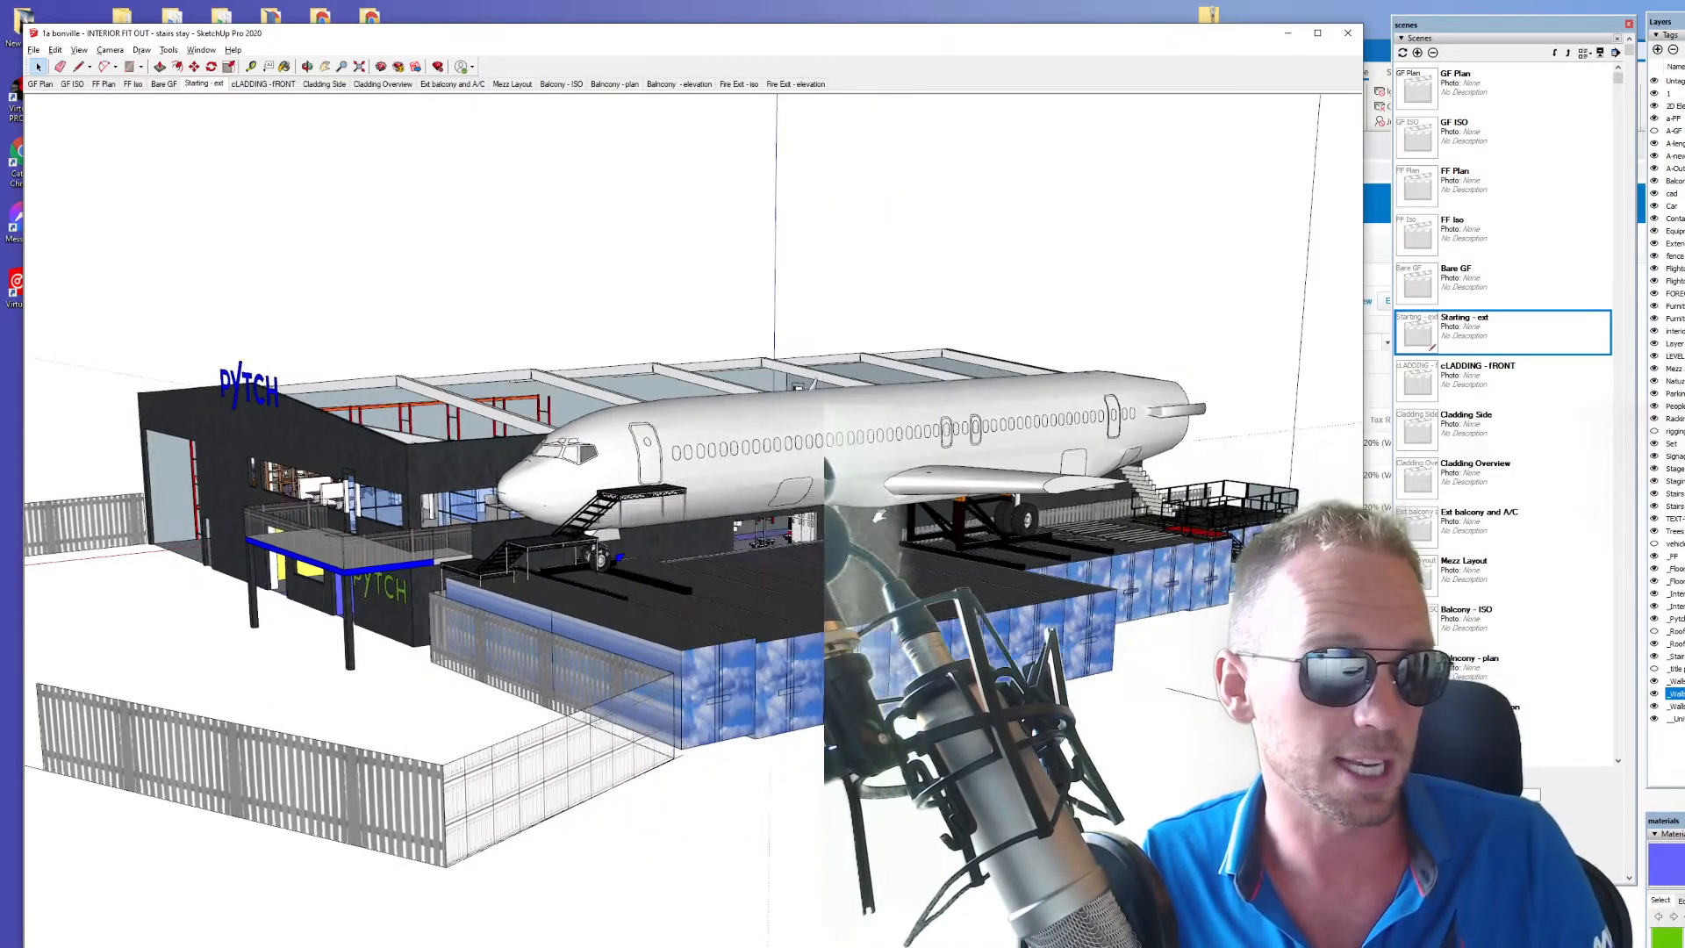
mouse_move(734, 455)
middle_down()
mouse_move(564, 532)
mouse_move(685, 500)
mouse_move(753, 550)
middle_up()
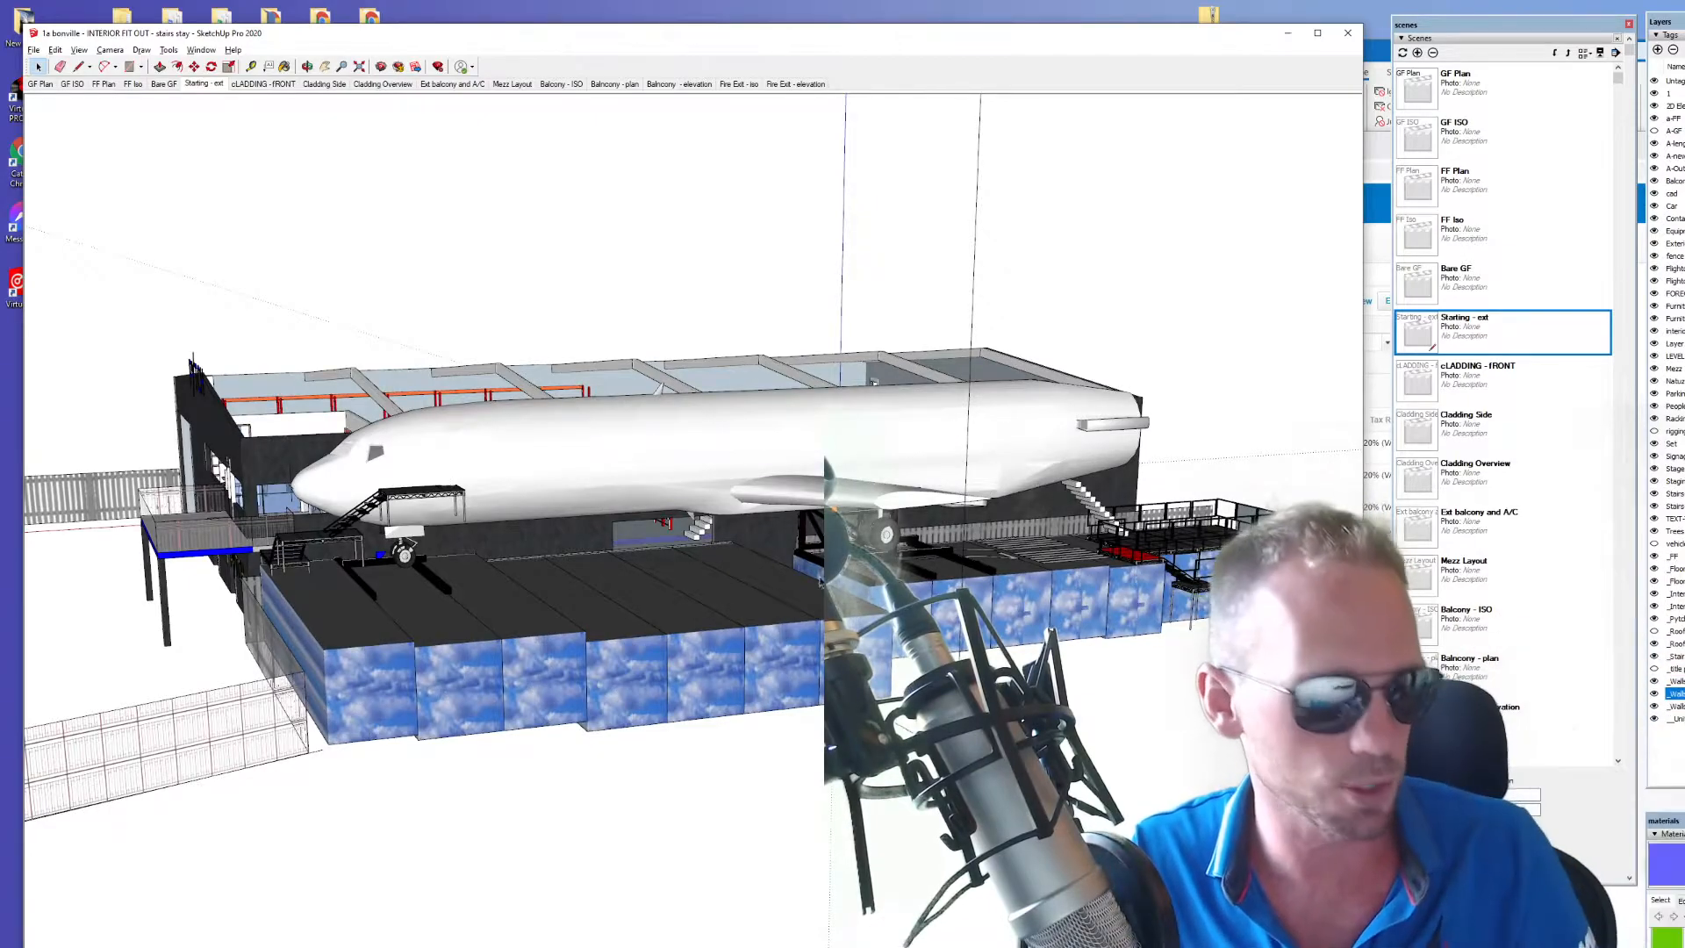
mouse_move(739, 520)
middle_down()
mouse_move(778, 488)
mouse_move(683, 494)
mouse_move(656, 448)
mouse_move(981, 533)
mouse_move(911, 558)
middle_up()
scroll(783, 478, up, 3)
scroll(786, 473, up, 3)
scroll(797, 461, down, 3)
scroll(645, 455, down, 5)
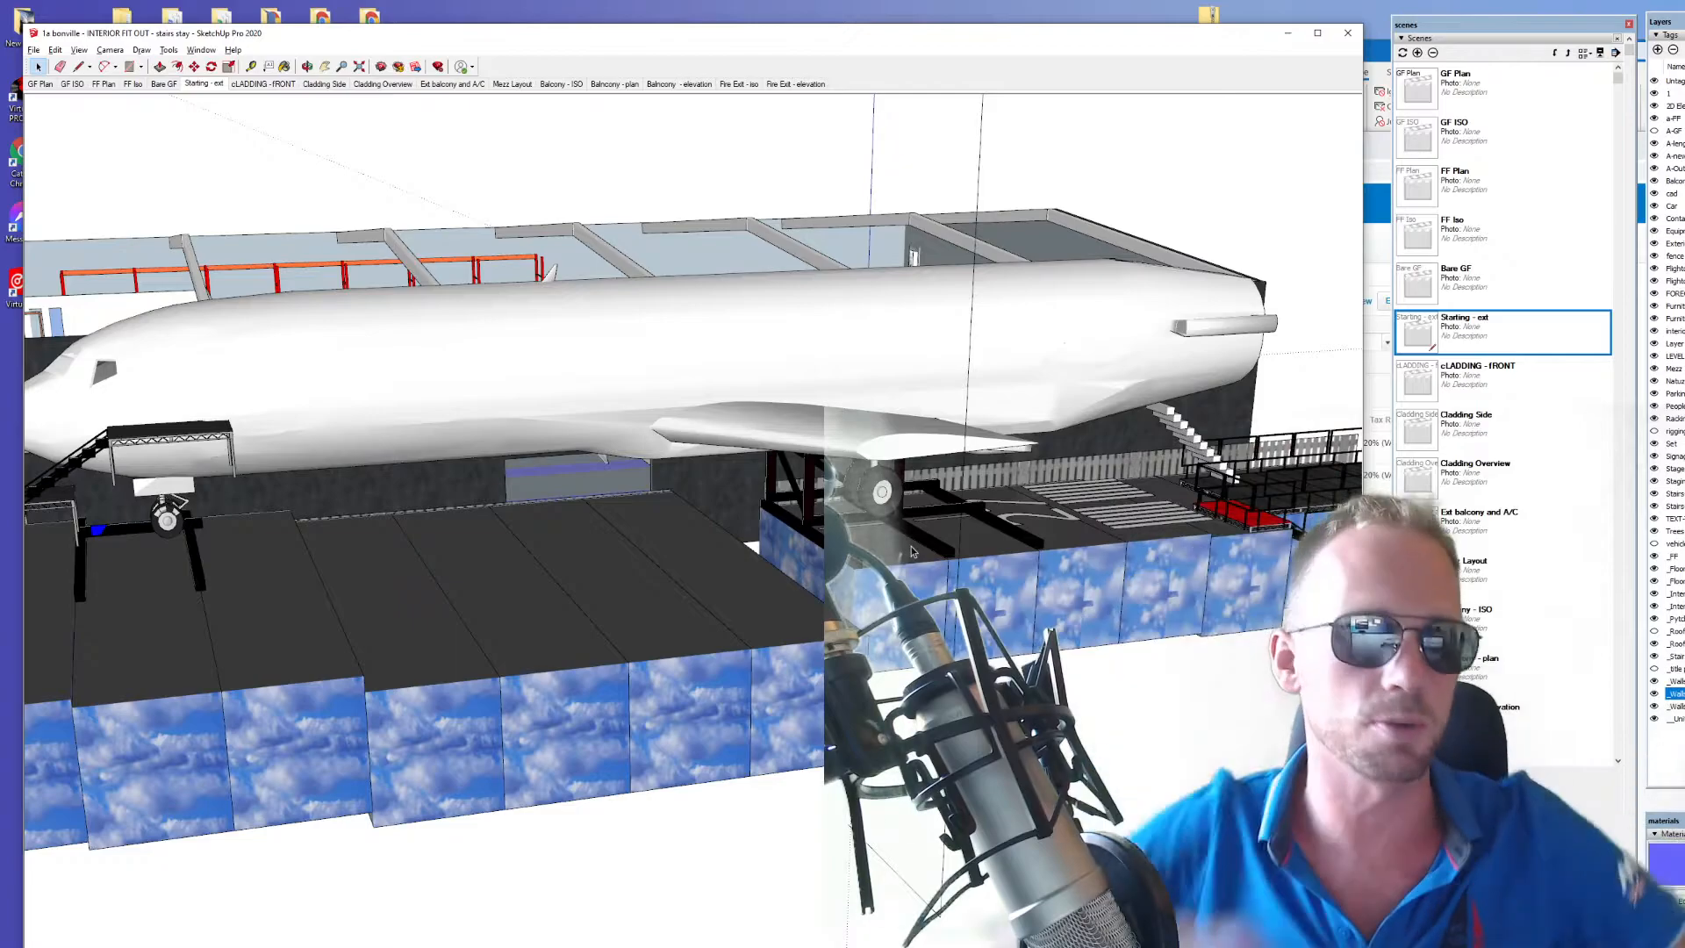
mouse_move(667, 550)
middle_down()
mouse_move(609, 602)
mouse_move(945, 559)
middle_up()
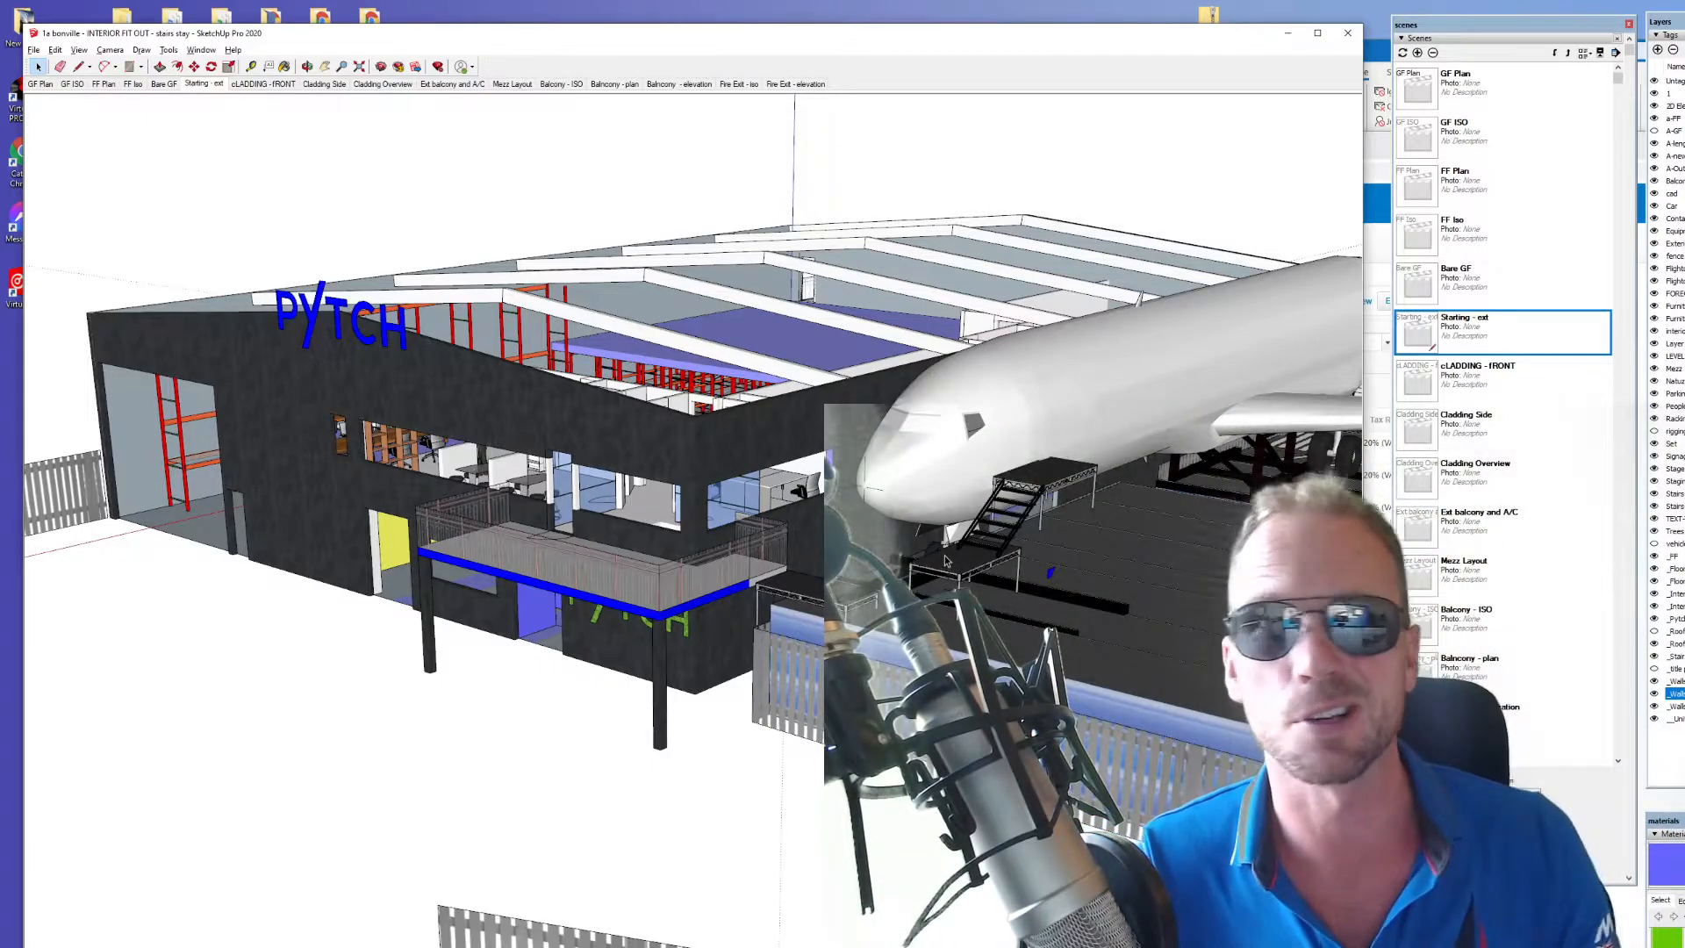
- Tilt down to look inside the building, then return to the GF ISO scene
middle_drag(944, 562, 842, 540)
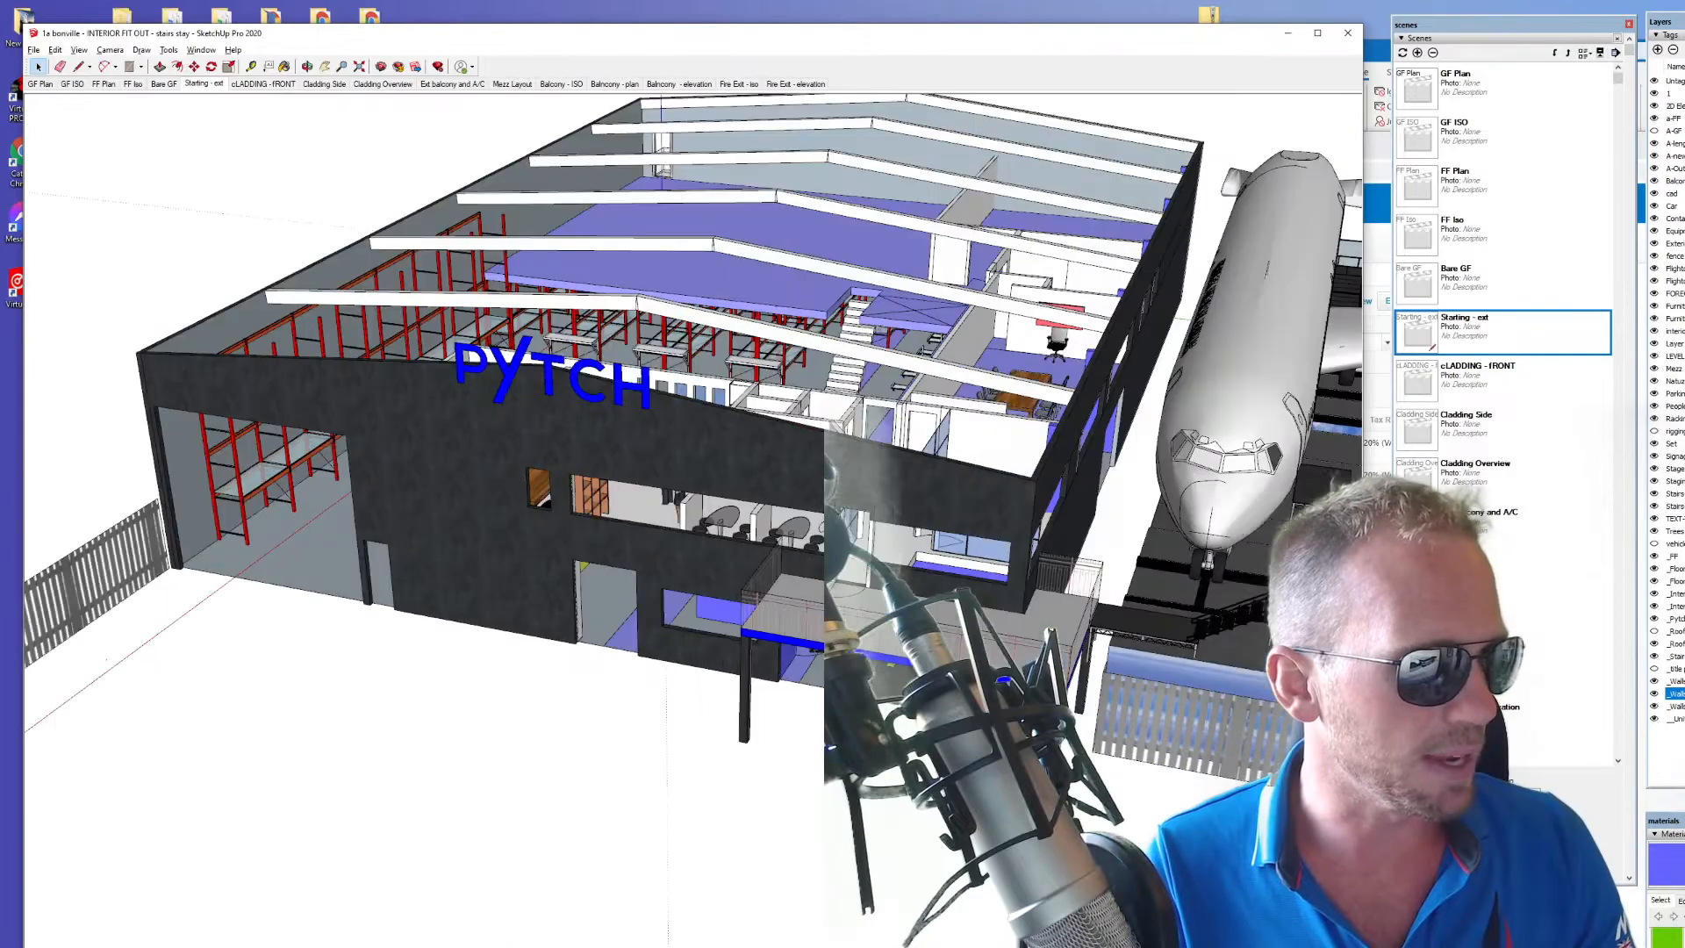
scroll(842, 527, up, 3)
scroll(844, 527, up, 2)
scroll(843, 527, up, 2)
scroll(844, 527, up, 2)
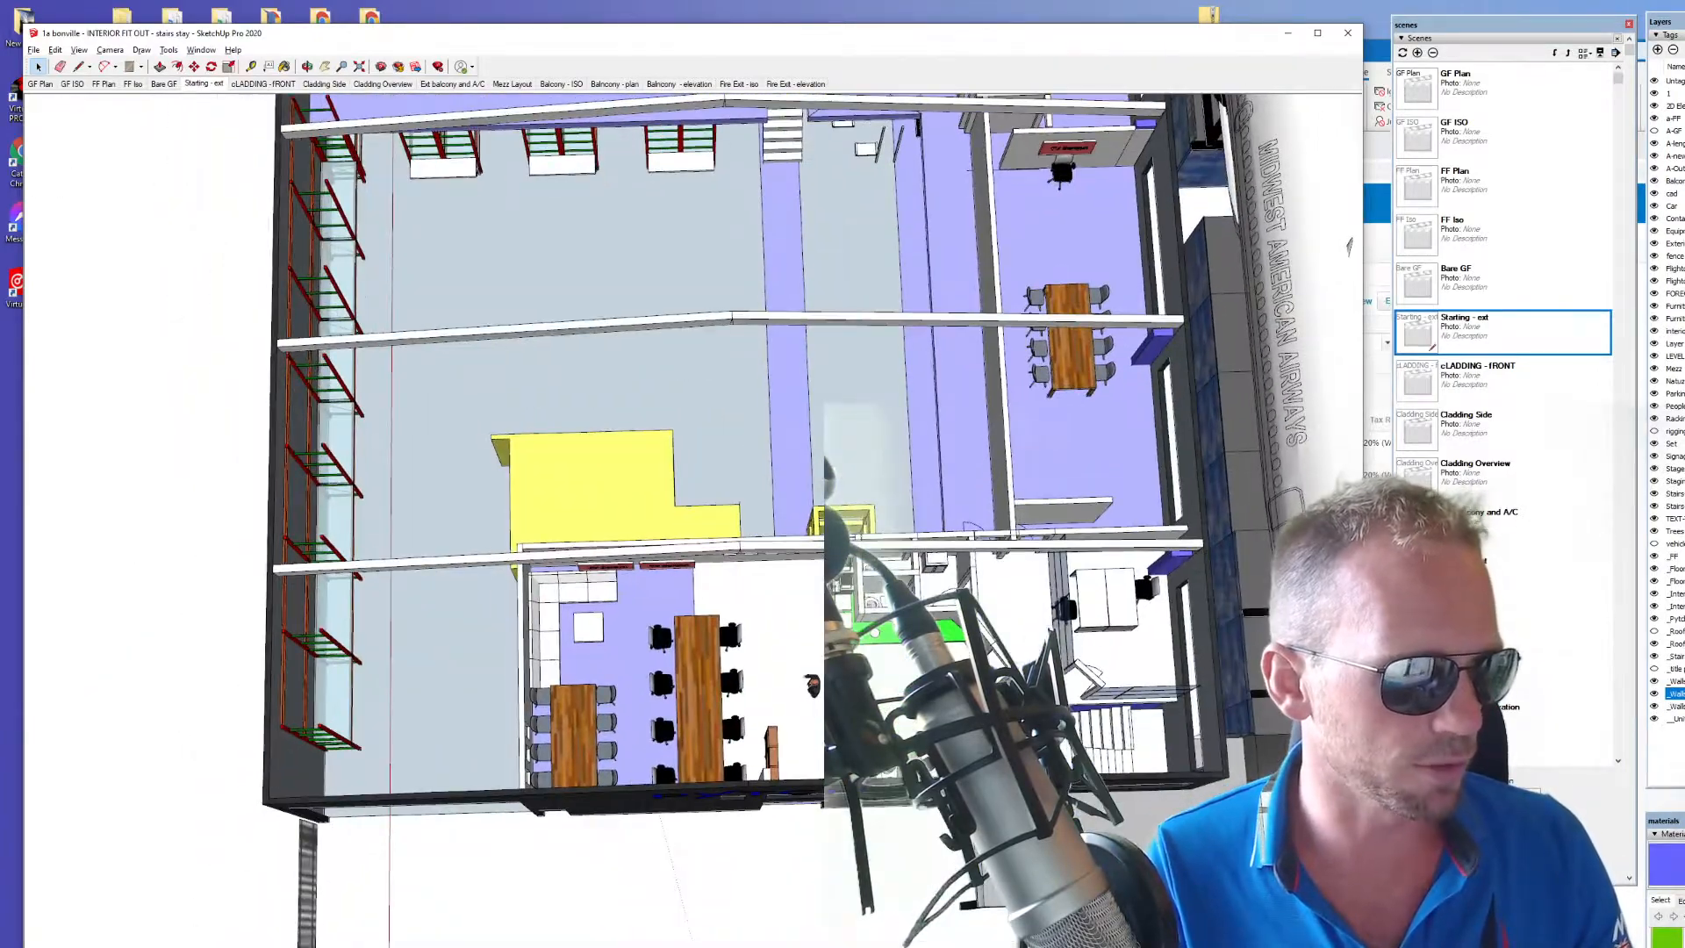
scroll(771, 623, up, 2)
scroll(772, 624, up, 2)
scroll(771, 624, up, 2)
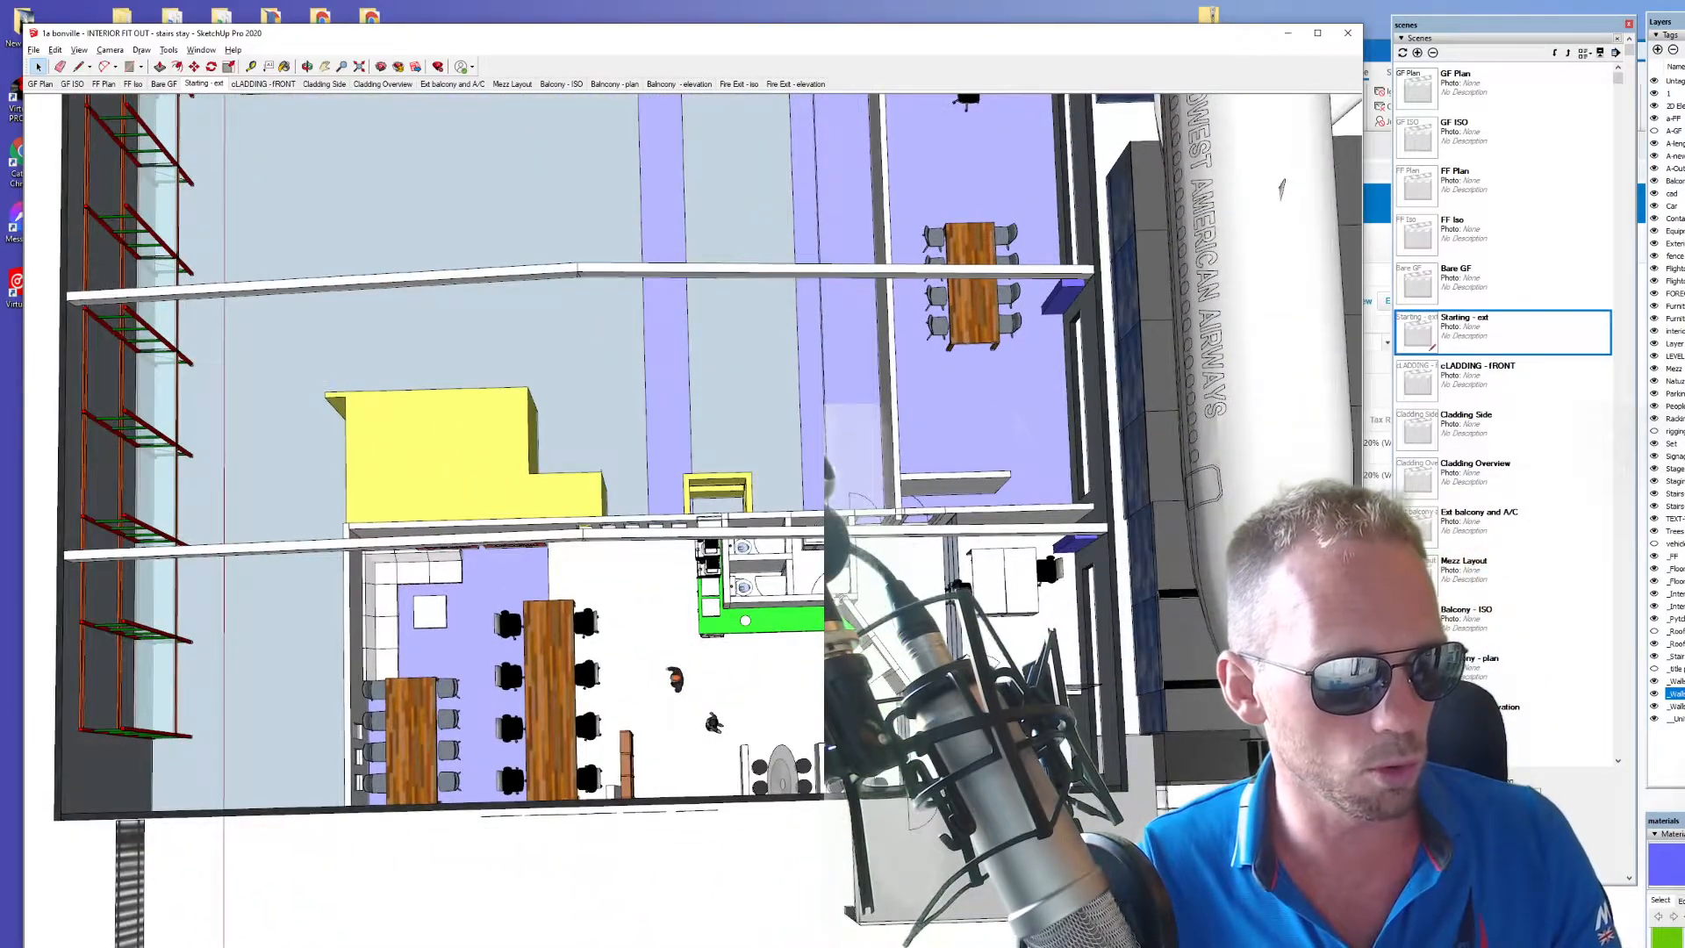
middle_drag(773, 625, 211, 157)
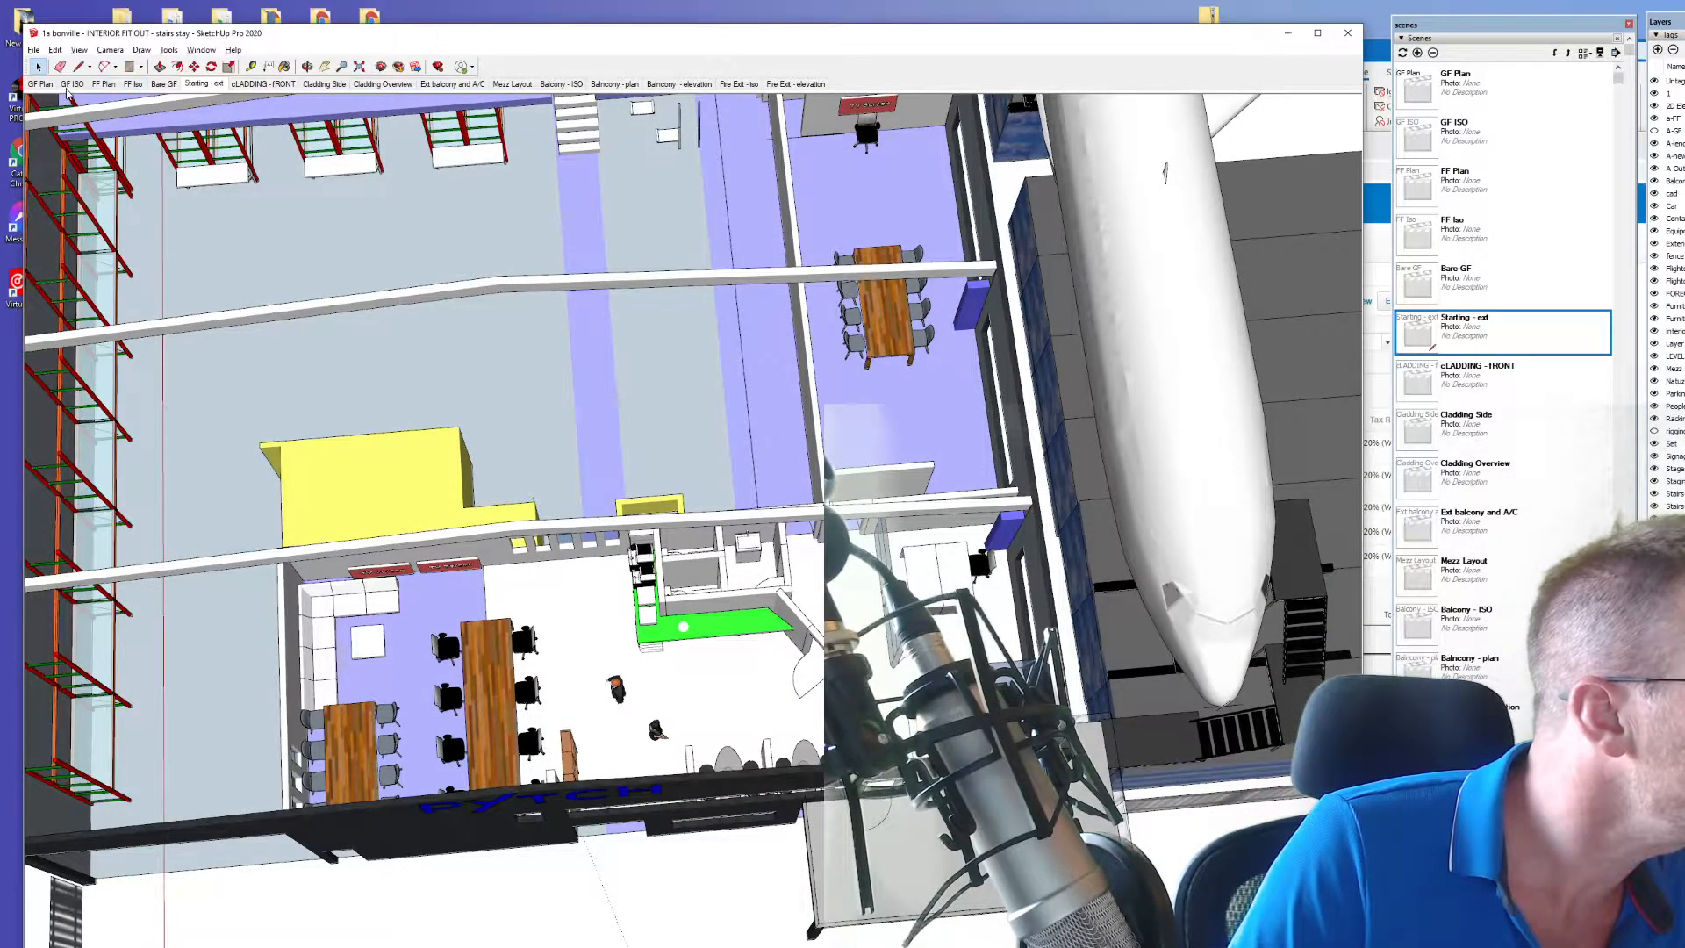
click(71, 83)
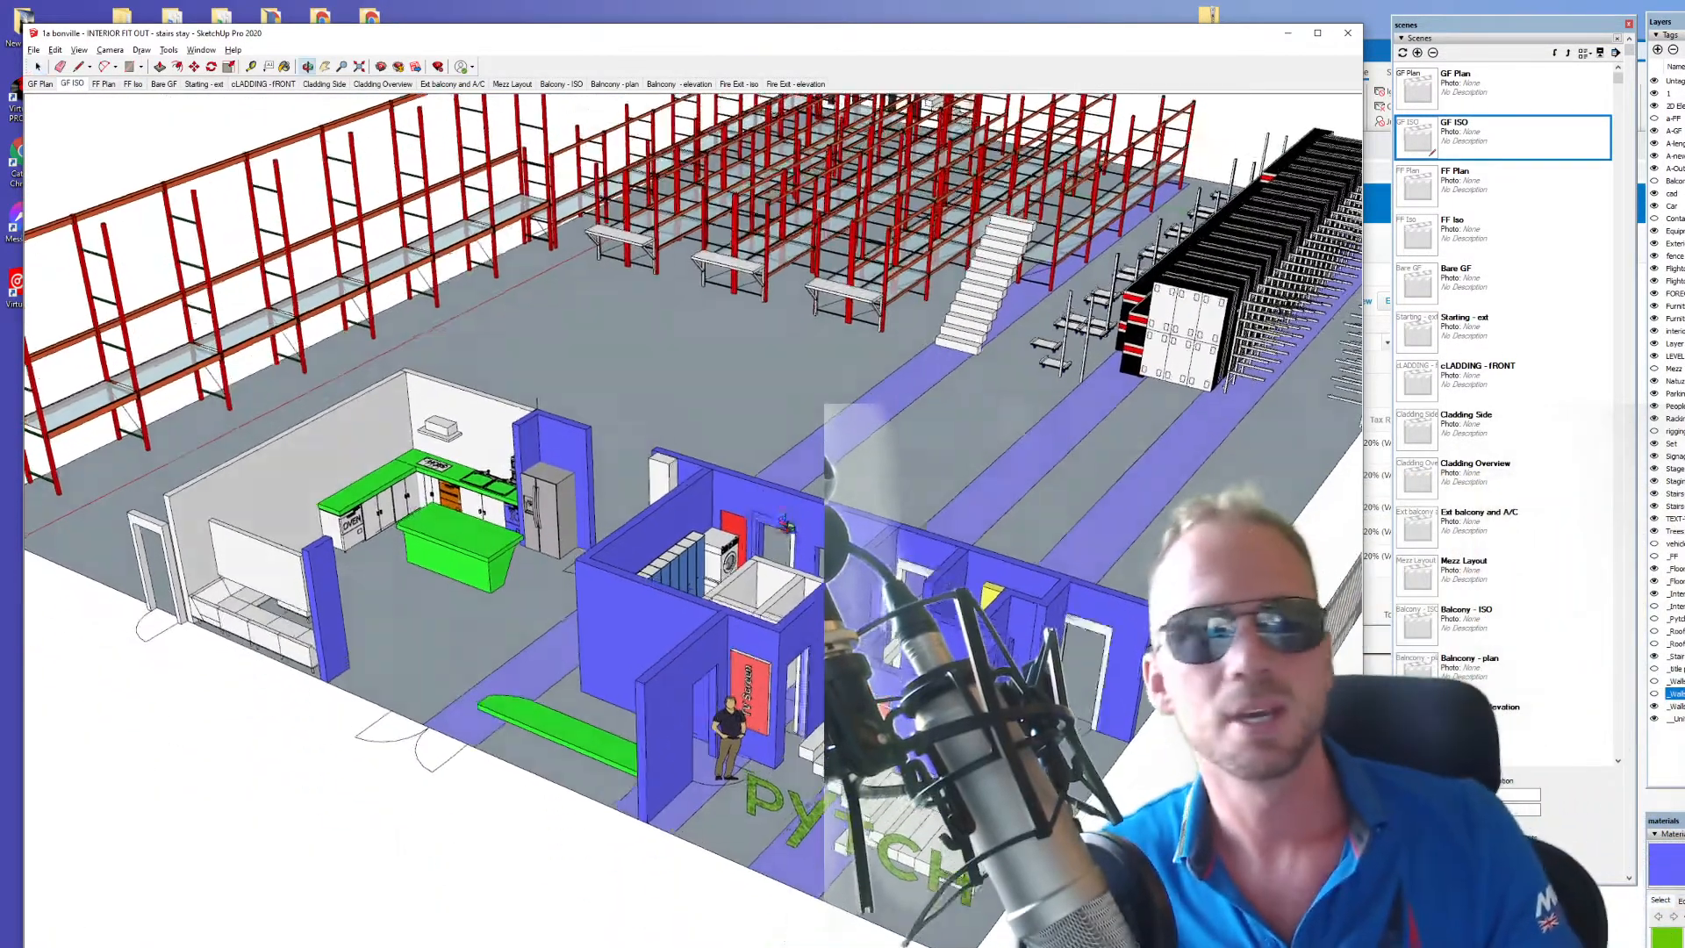
scroll(800, 619, down, 2)
scroll(801, 619, down, 1)
scroll(798, 634, down, 1)
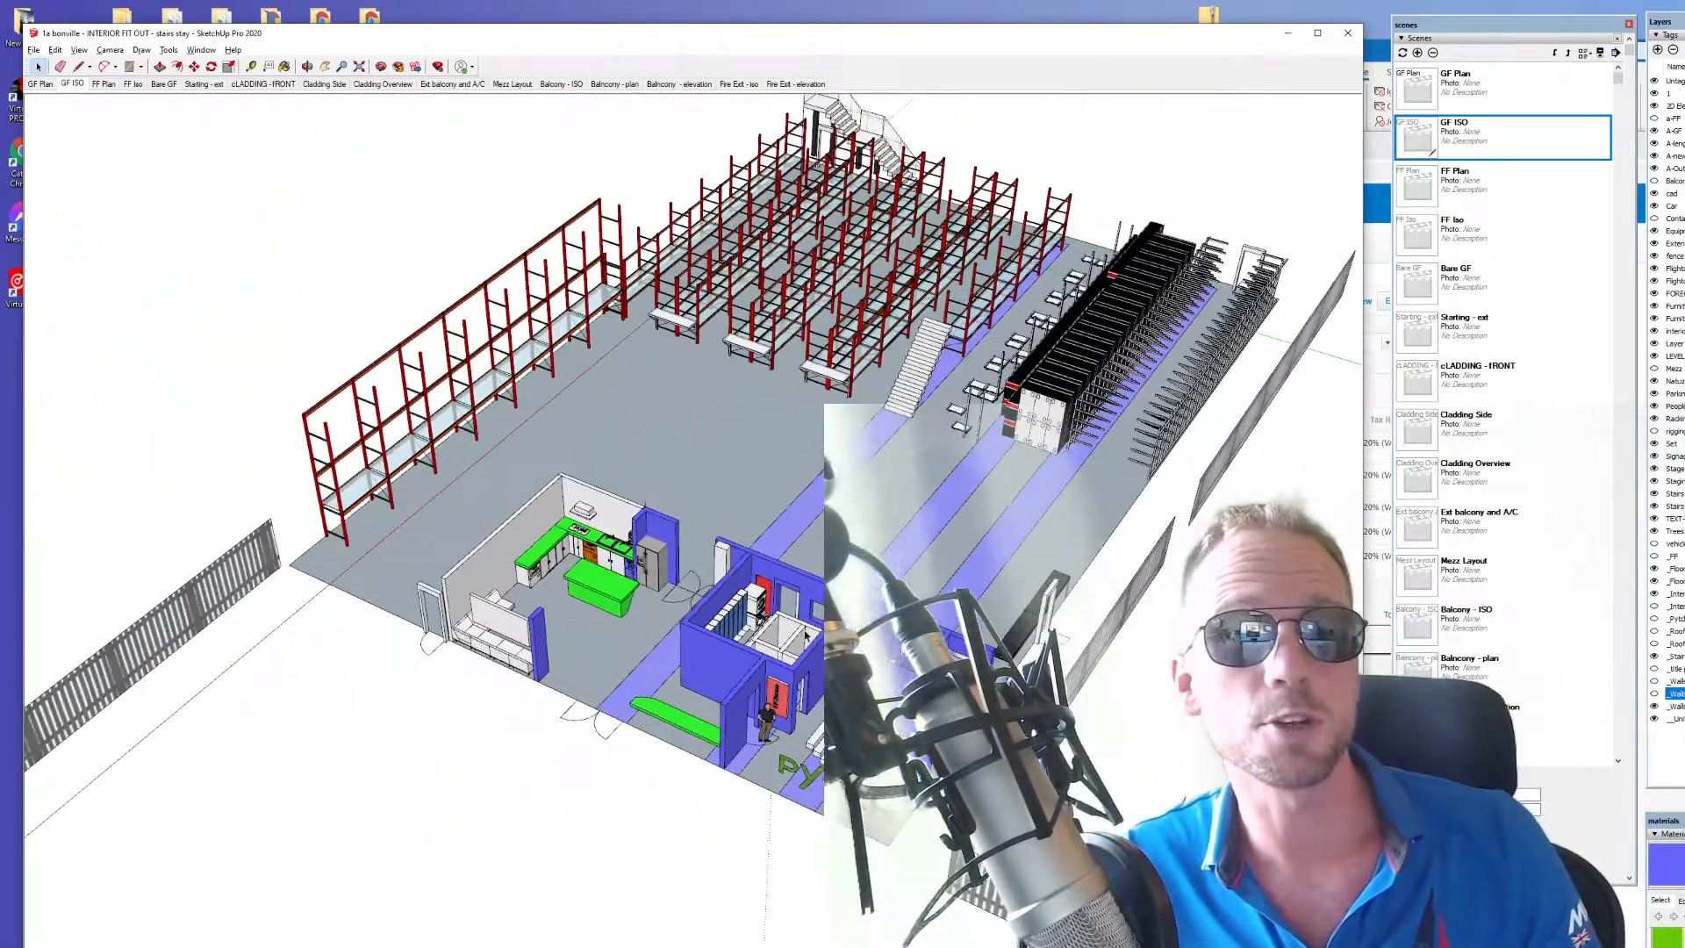
scroll(806, 639, down, 1)
scroll(807, 637, down, 1)
scroll(805, 639, up, 1)
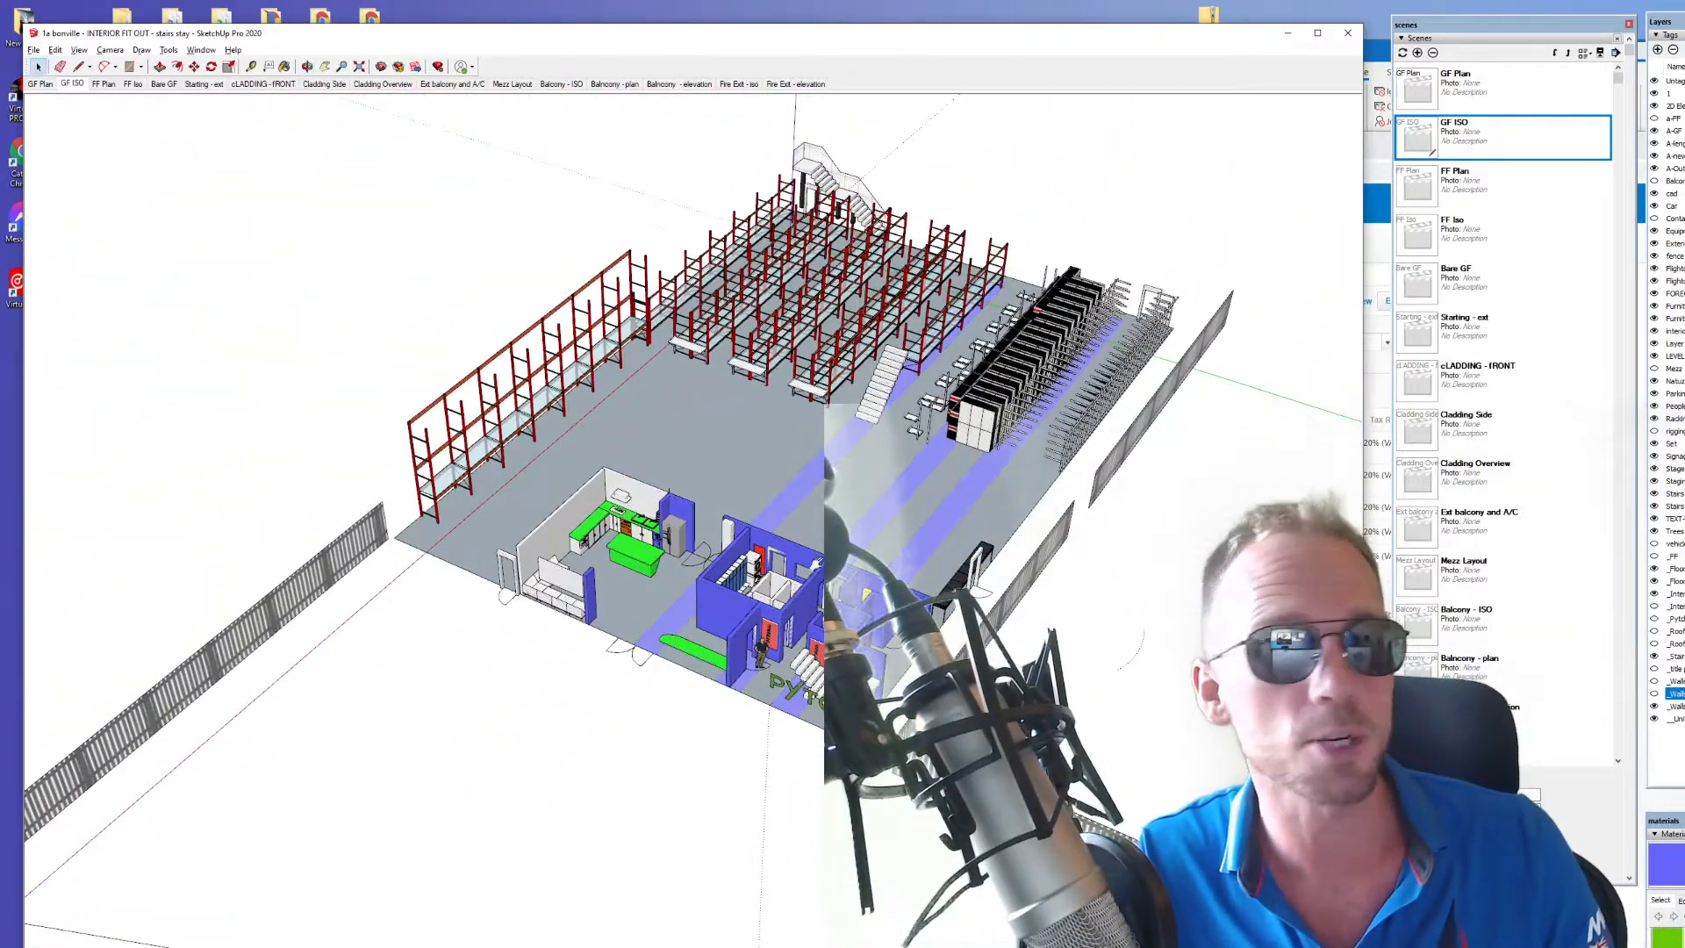
shift+middle_drag(806, 639, 853, 607)
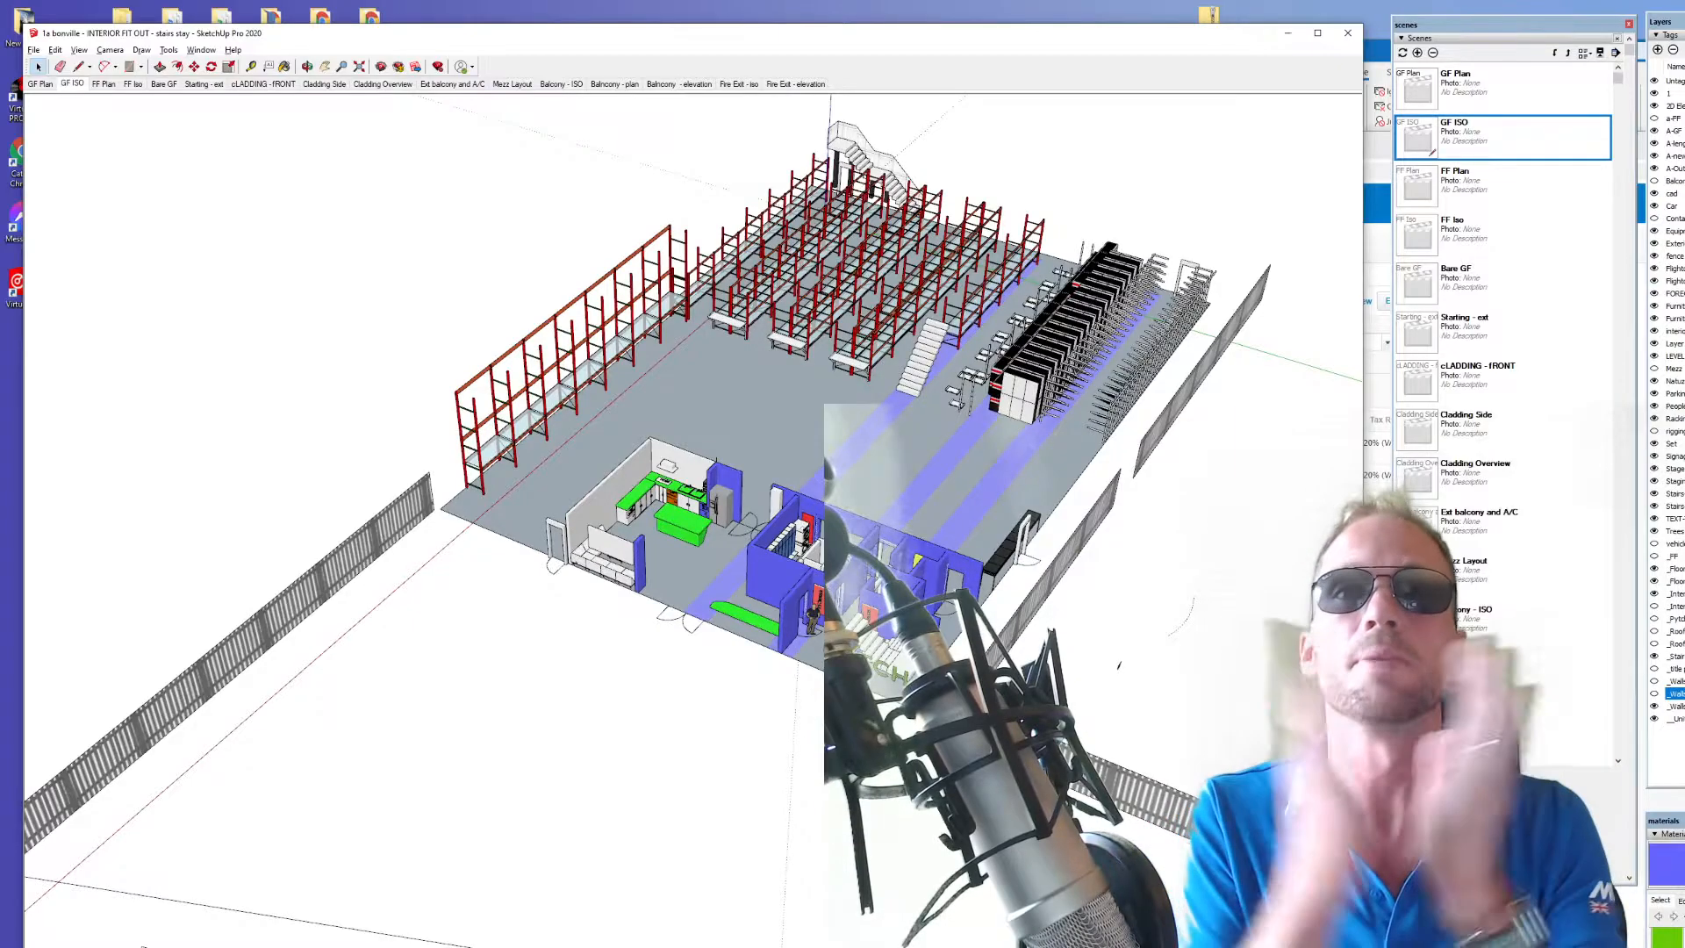